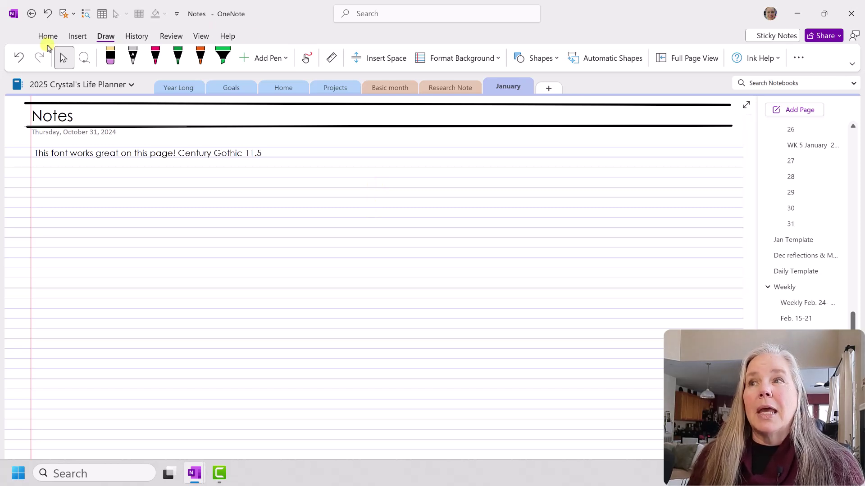
# Step: Step the Notes page rule lines through wider spacings, ending on the widest rule-line option
pyautogui.click(202, 36)
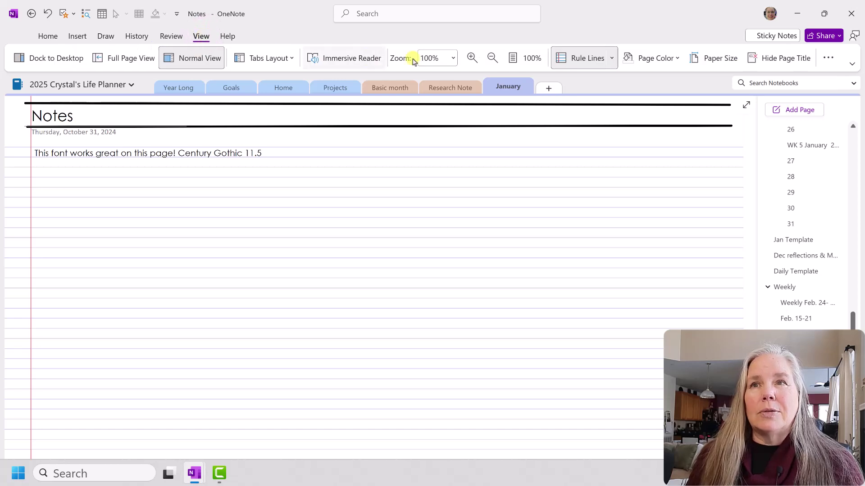
pyautogui.click(613, 59)
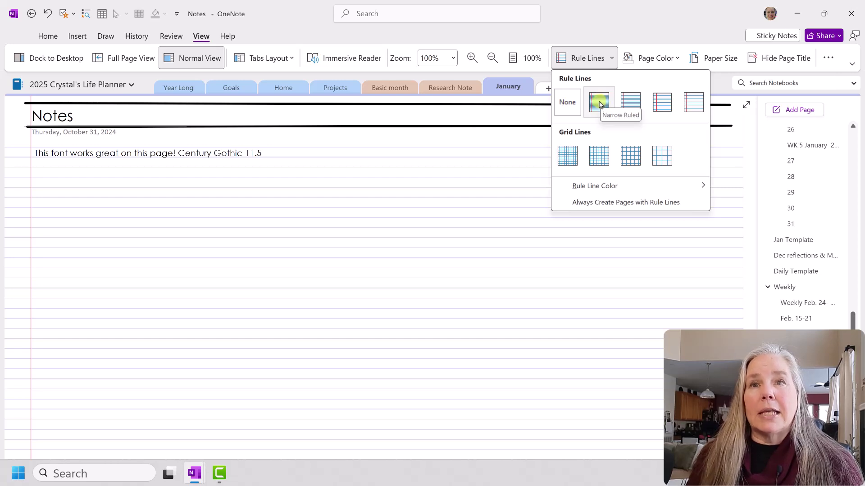
pyautogui.click(630, 101)
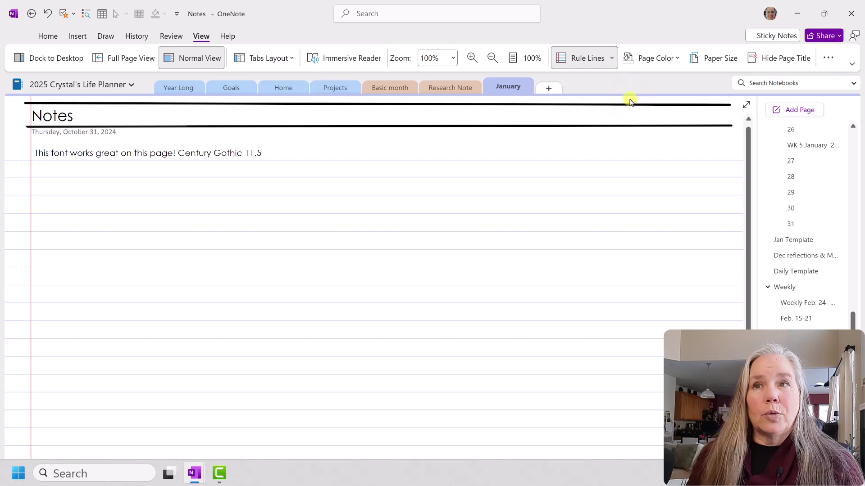
pyautogui.click(612, 59)
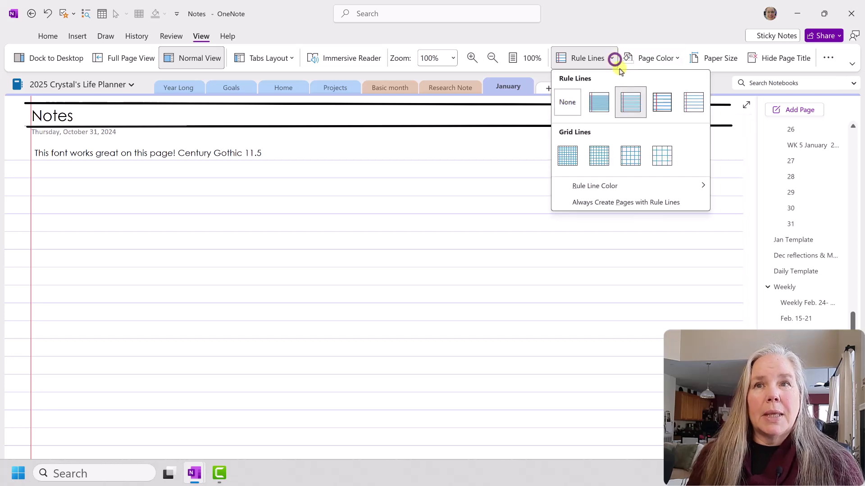
pyautogui.click(654, 100)
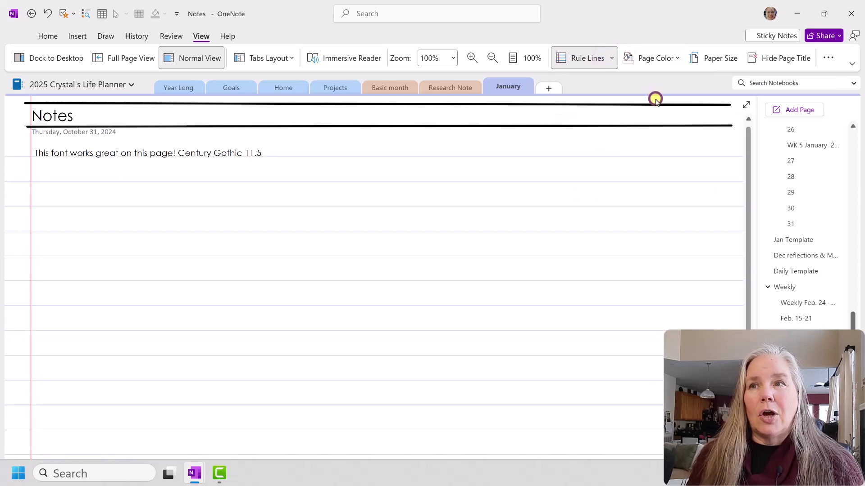
pyautogui.click(614, 61)
pyautogui.click(690, 100)
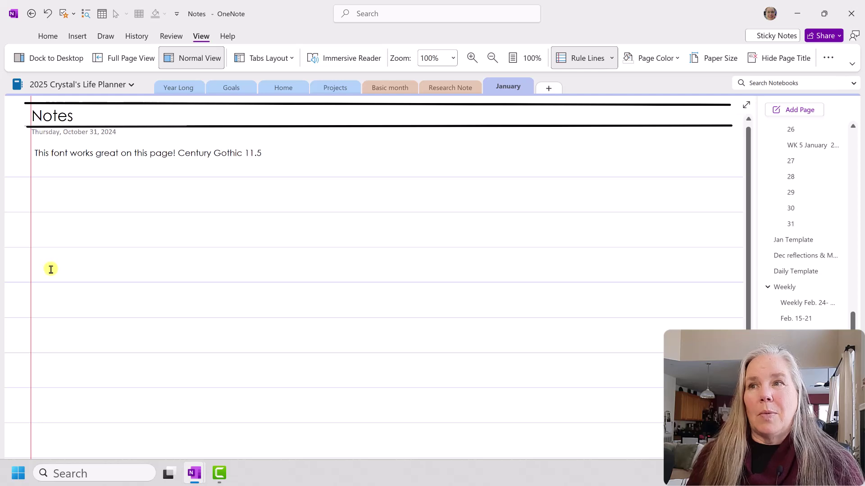
# Step: Replace the rule lines with a small grid, then enlarge it step by step to the largest squares
pyautogui.click(610, 58)
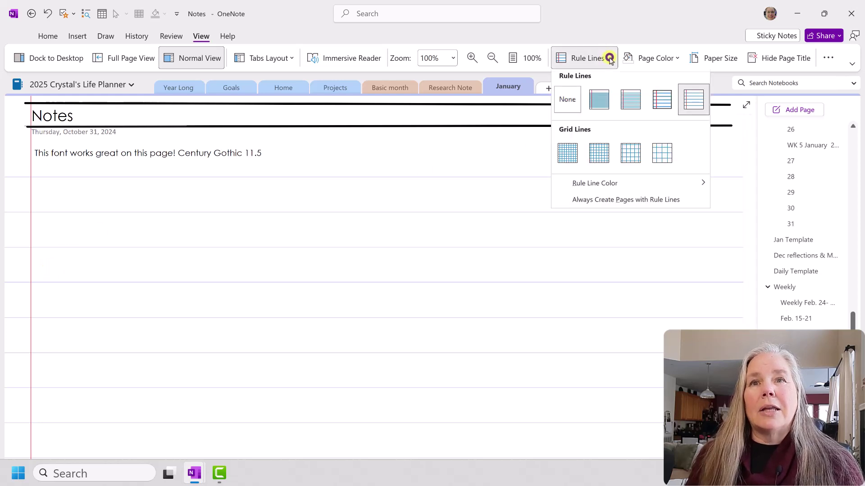
pyautogui.click(568, 161)
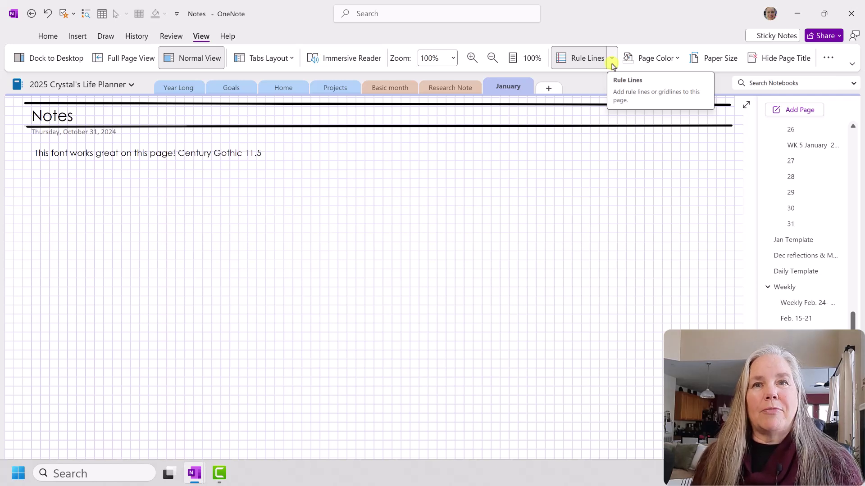
pyautogui.click(611, 64)
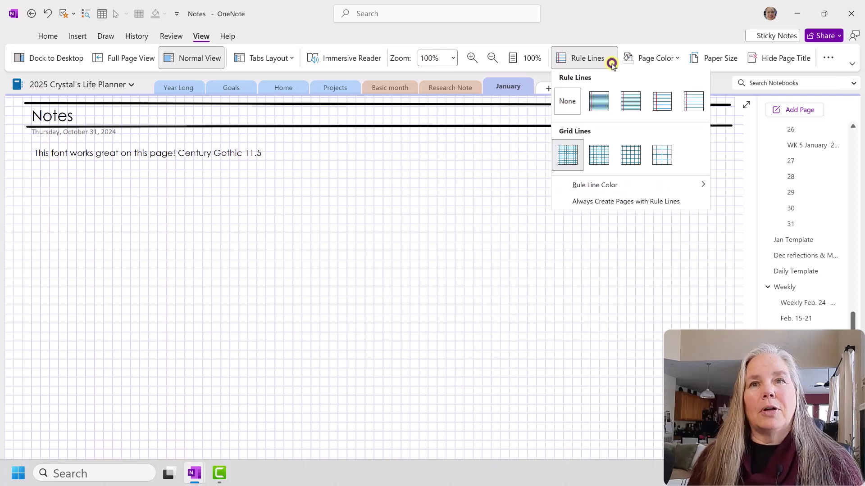
pyautogui.click(599, 155)
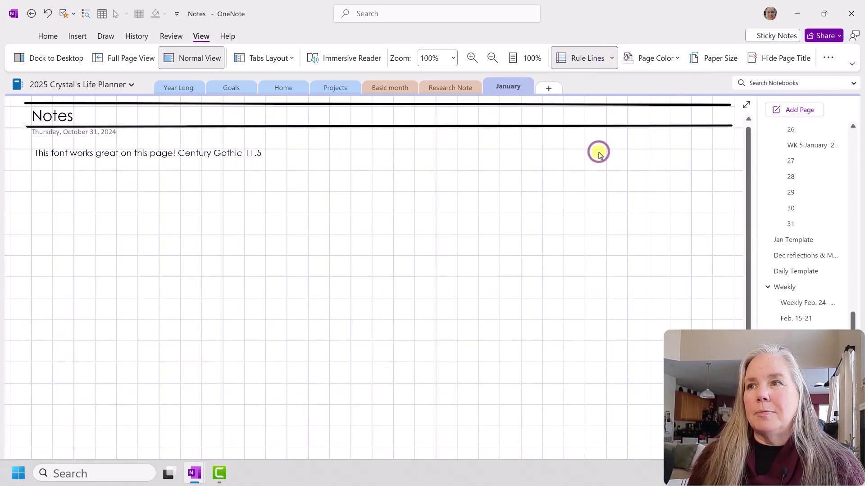
pyautogui.click(611, 64)
pyautogui.click(642, 163)
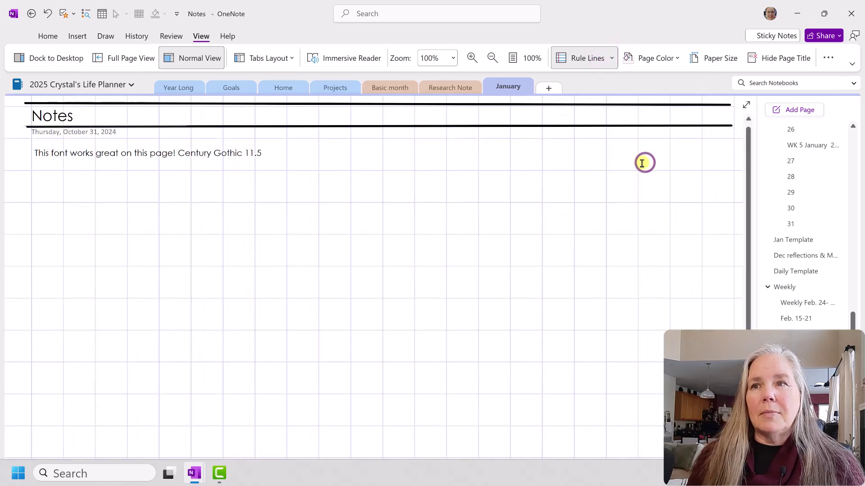
pyautogui.click(611, 59)
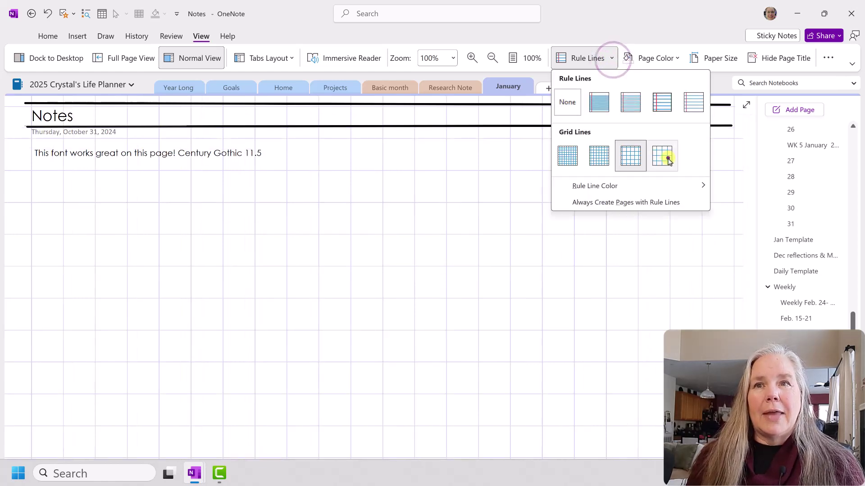
pyautogui.click(669, 161)
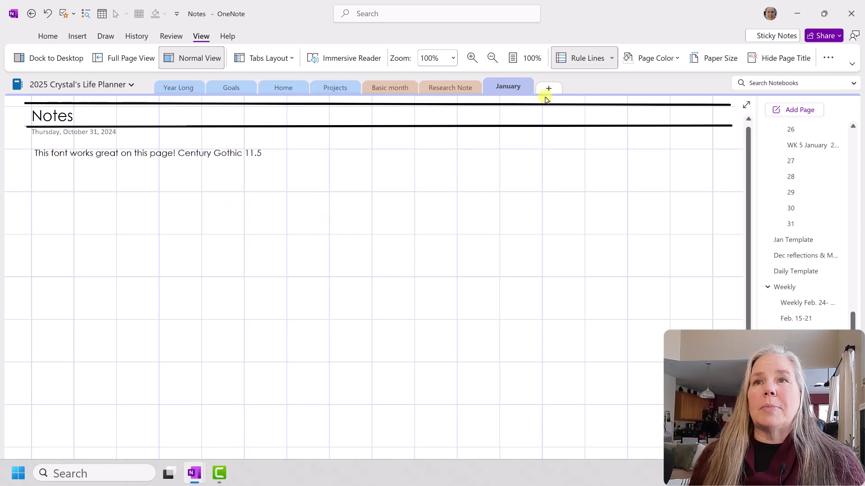
# Step: Switch the page back to Narrow Ruled lines and close the line options without further changes
pyautogui.click(611, 59)
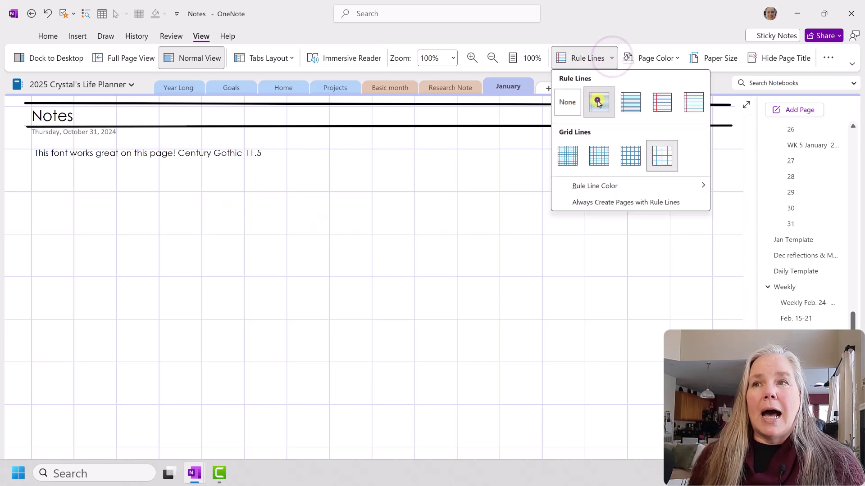
pyautogui.click(597, 100)
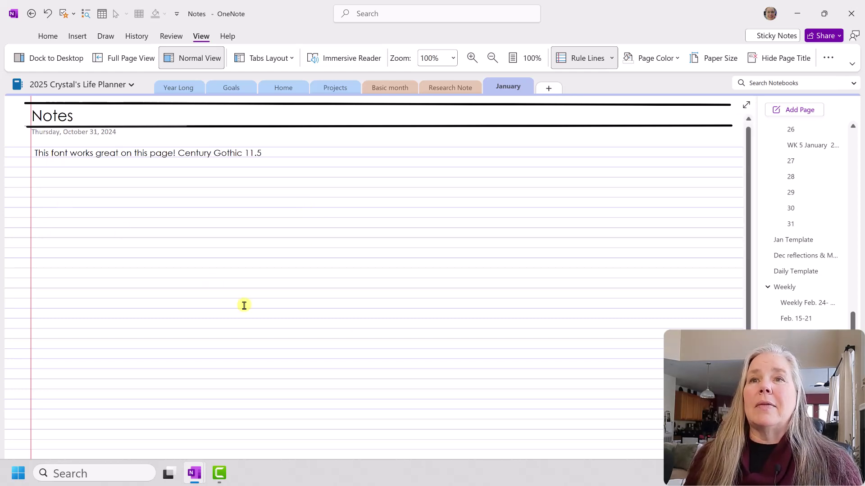
pyautogui.click(611, 58)
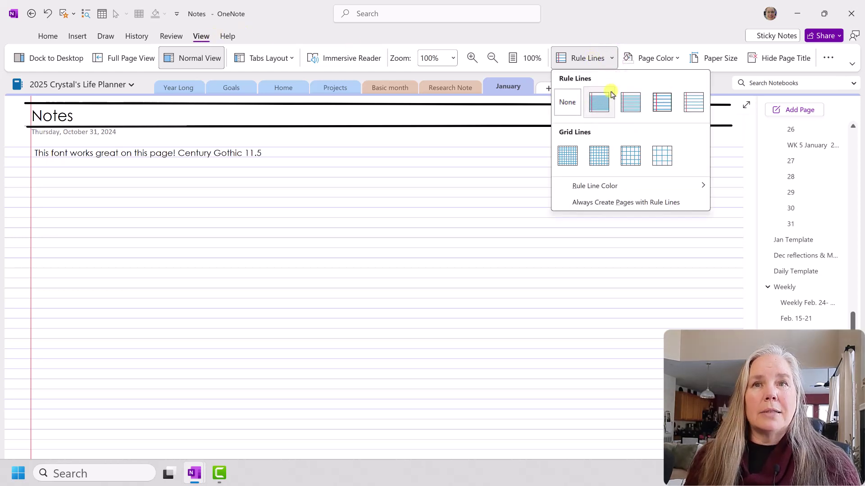
pyautogui.click(461, 291)
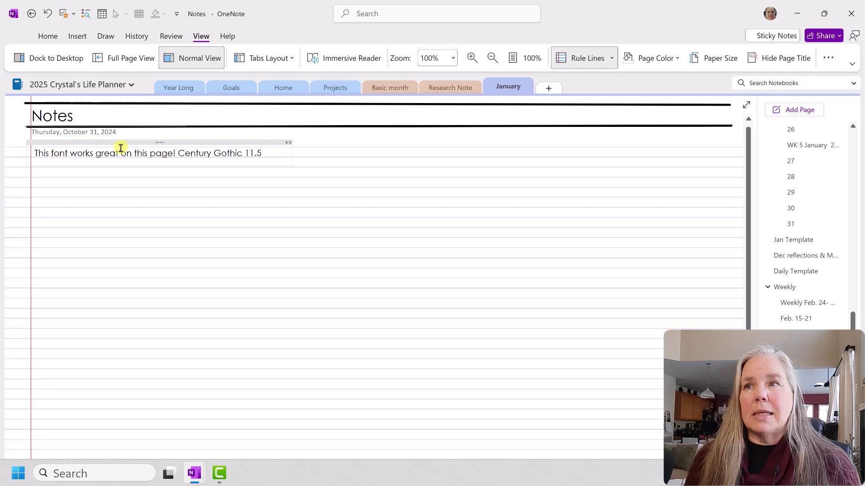
# Step: Start a new line after the Century Gothic sentence and type the filler text 'ghfdklgfgf'
pyautogui.click(157, 142)
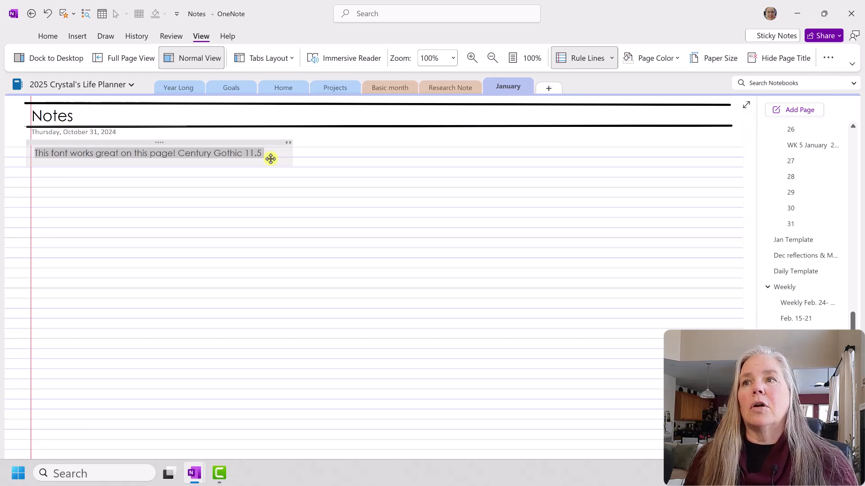
pyautogui.click(271, 154)
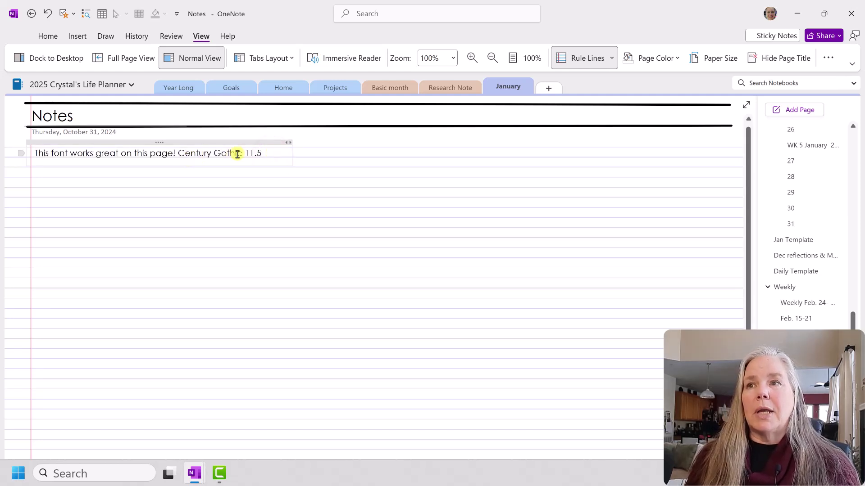
pyautogui.click(265, 152)
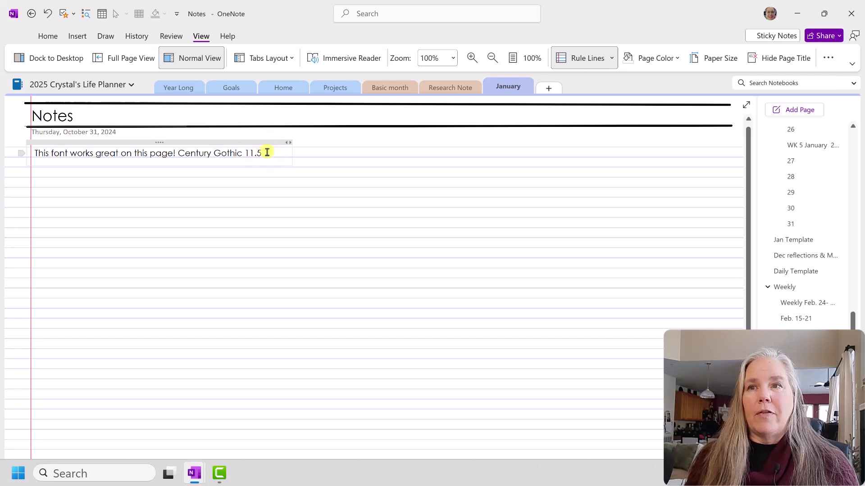
pyautogui.click(268, 152)
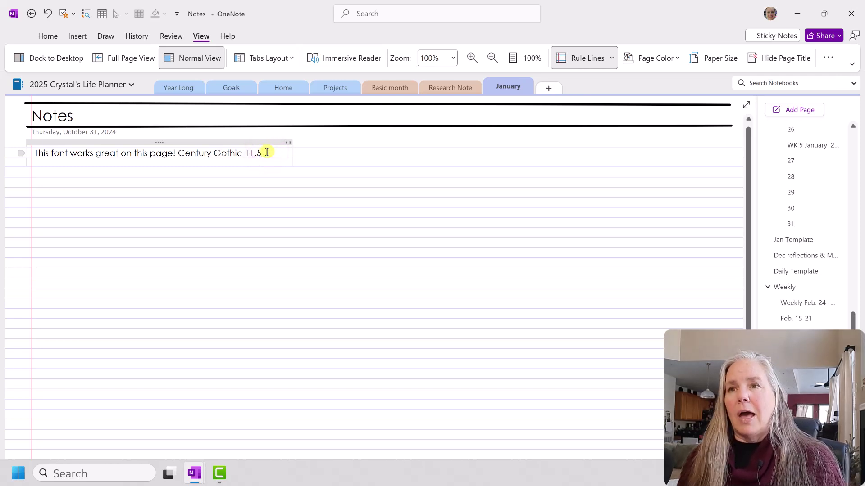
pyautogui.press('Return')
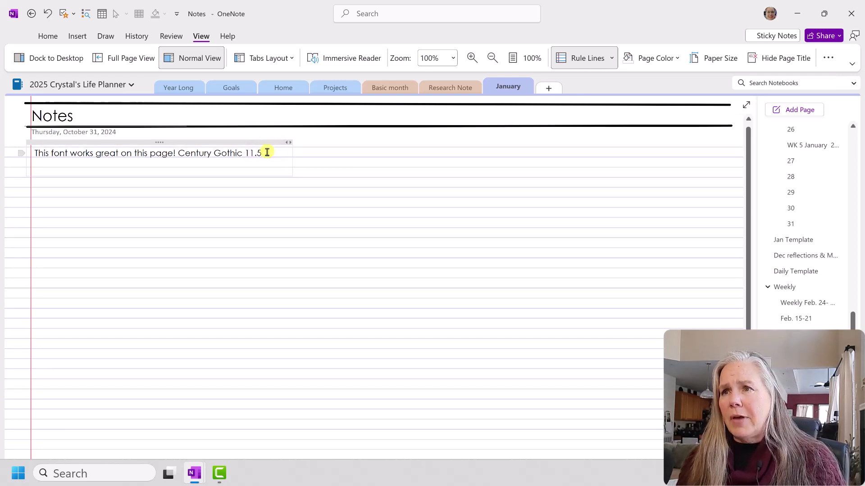
pyautogui.write('ghfdklg')
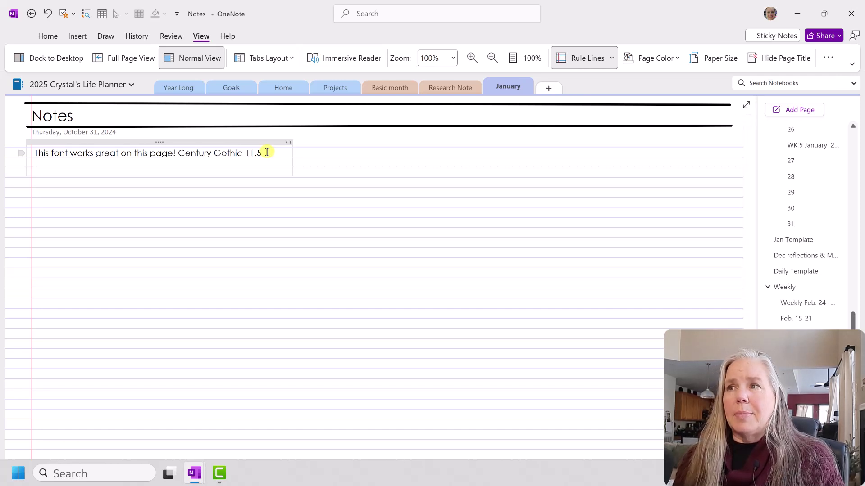
pyautogui.write('fgf')
# Step: Add four more filler lines ('lkjfglifjf', 'fljfgljgfljfdg', 'fgljgfljfljfg', 'fjgjfdgjlfjg') and deselect the note
pyautogui.press('Return')
pyautogui.write('lkjfglifjf')
pyautogui.press('Return')
pyautogui.write('fljfgljgfljfdg')
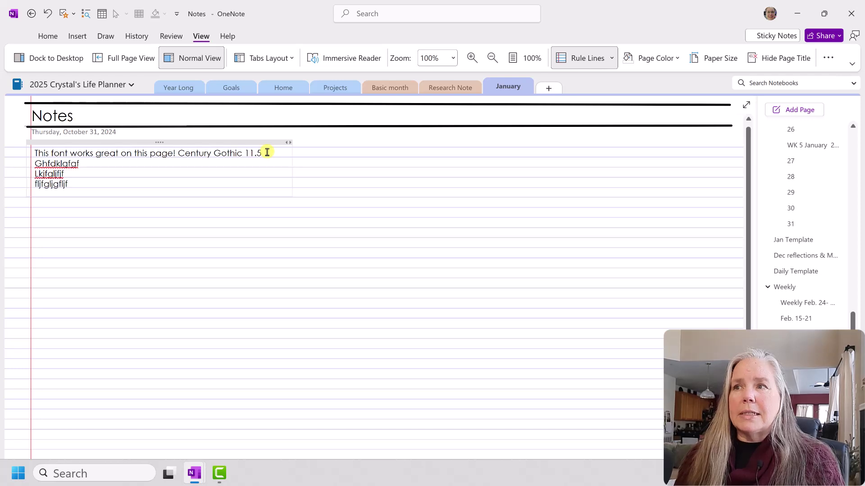
pyautogui.press('Return')
pyautogui.write('fgljgfljfljfg')
pyautogui.press('Return')
pyautogui.write('fjgjfdgjlfjgl')
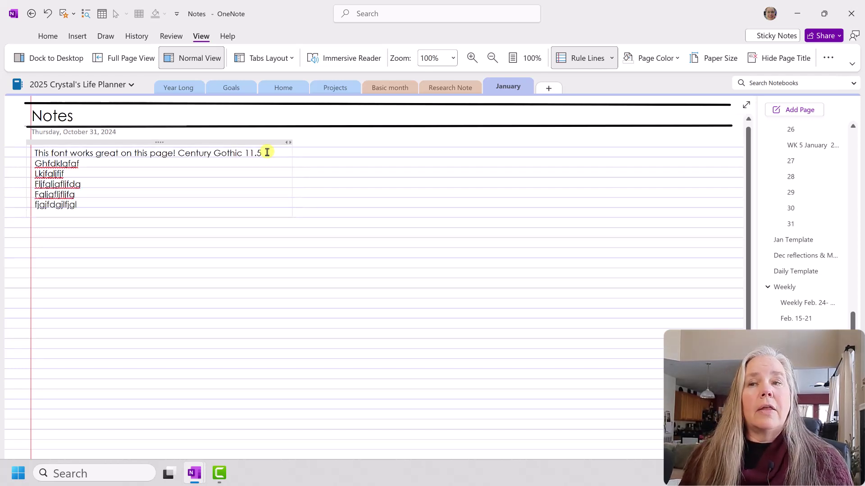
pyautogui.click(320, 156)
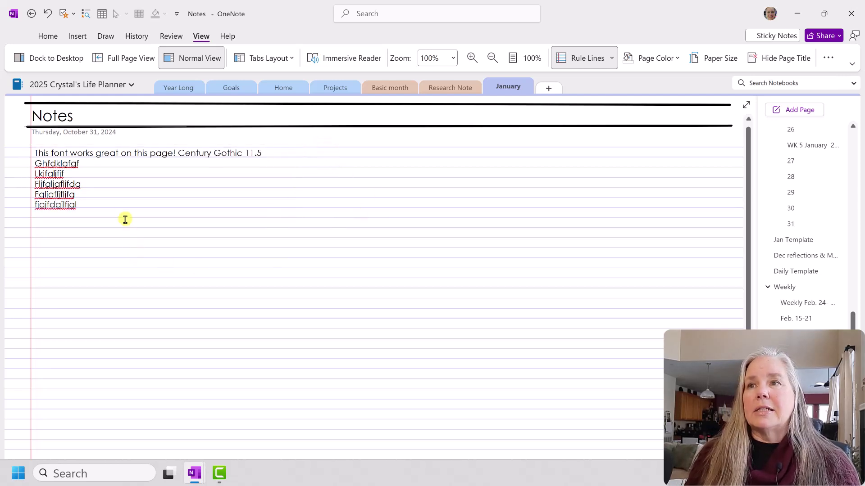
# Step: Delete the five filler lines, keeping only the Century Gothic 11.5 sentence, and deselect the note
pyautogui.moveTo(97, 209); pyautogui.dragTo(32, 166)
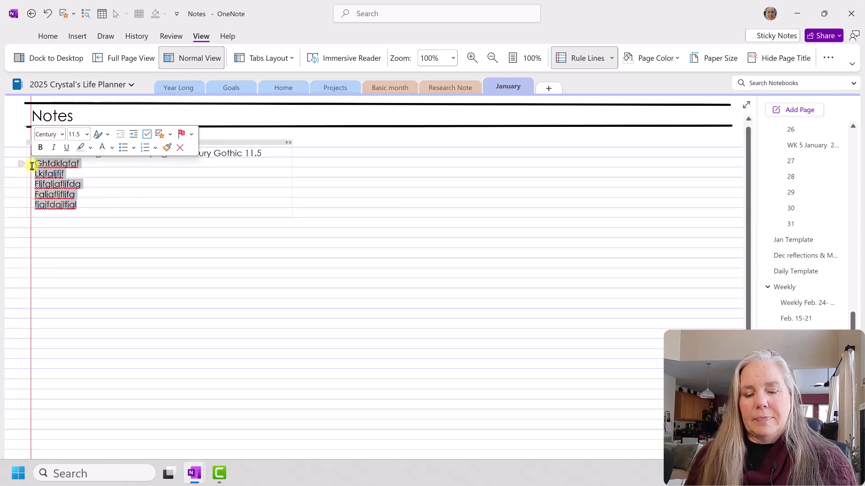
pyautogui.press('Delete')
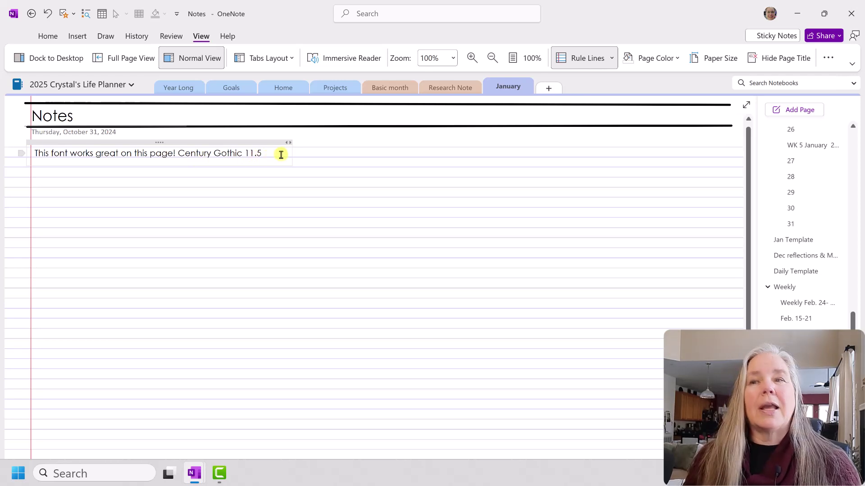
pyautogui.moveTo(262, 153); pyautogui.dragTo(39, 153)
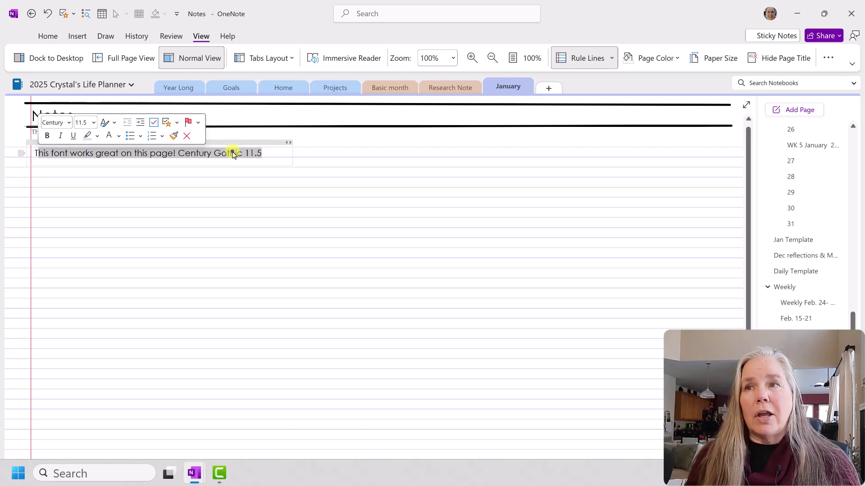
pyautogui.click(232, 153)
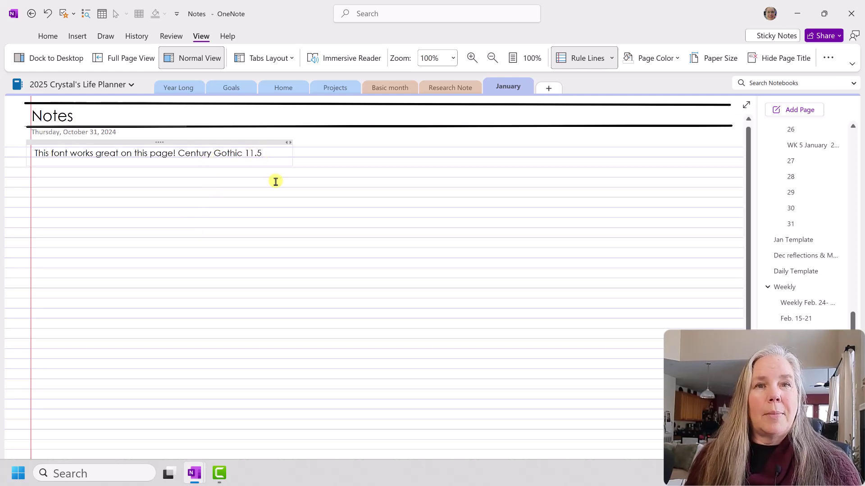
pyautogui.click(251, 218)
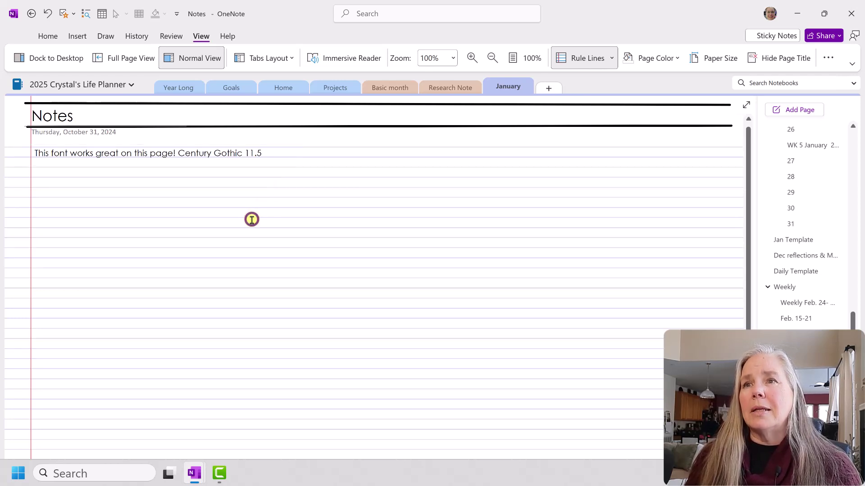
# Step: Use the page date's calendar to set it to Today, Tuesday, January 7, 2025
pyautogui.click(107, 131)
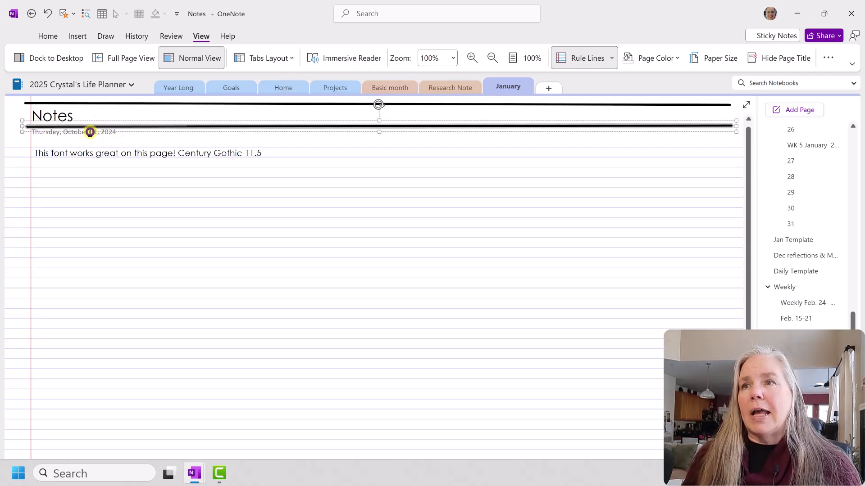
pyautogui.click(89, 136)
pyautogui.click(89, 136)
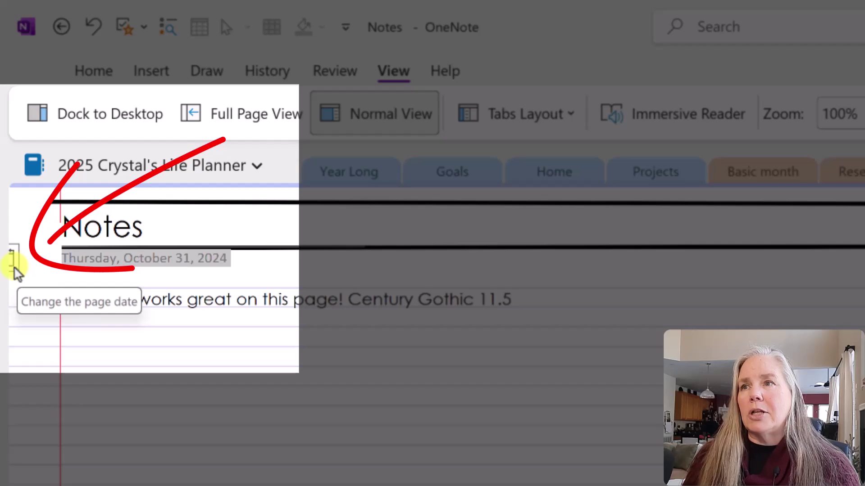
pyautogui.click(15, 266)
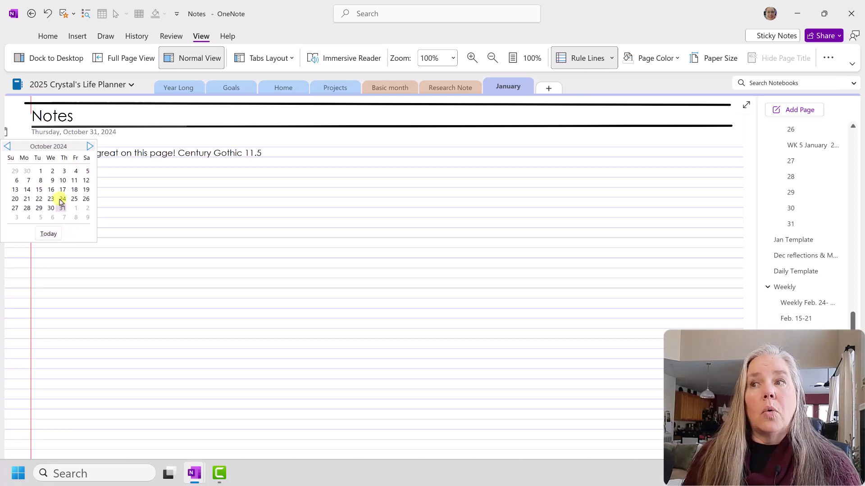
pyautogui.click(57, 235)
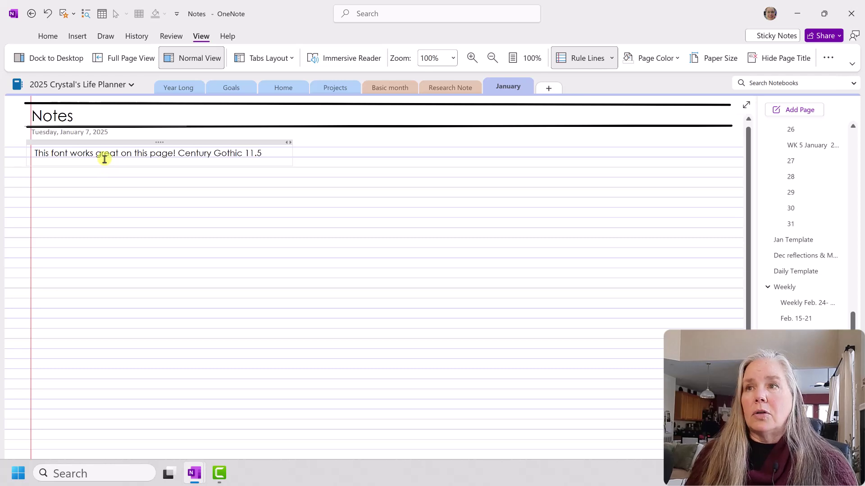
# Step: Cut the page date from beneath the Notes title using the right-click menu
pyautogui.click(93, 136)
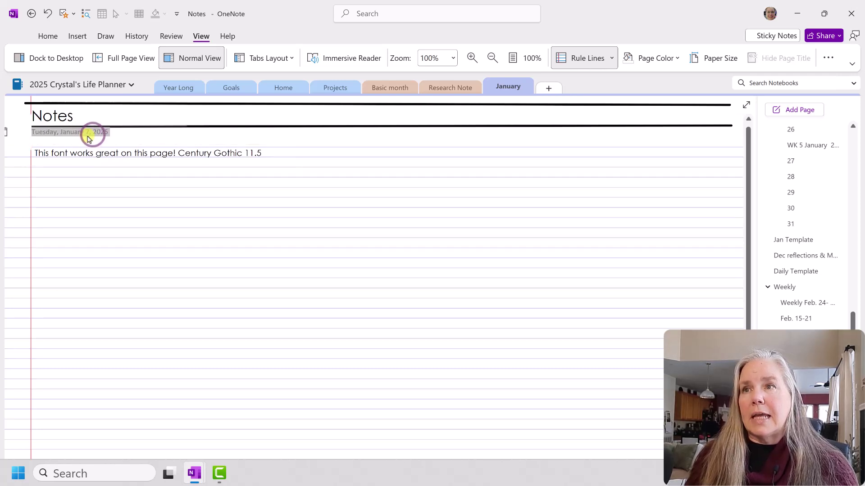
pyautogui.rightClick(87, 137)
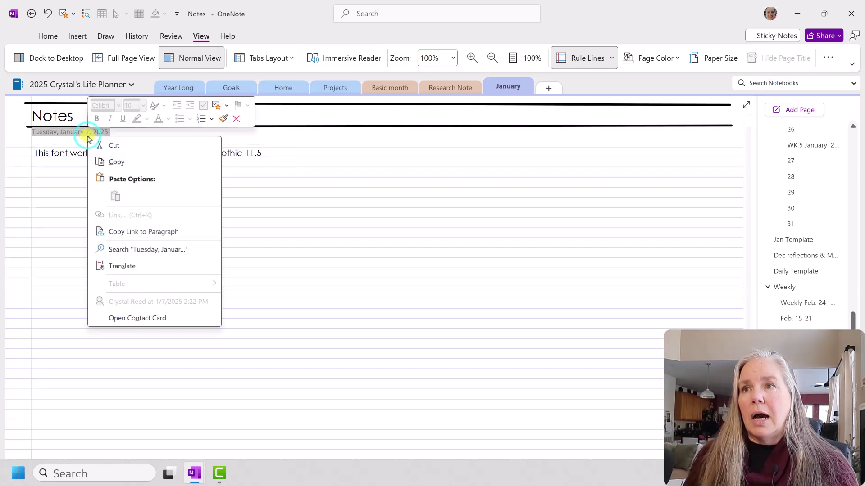
pyautogui.click(113, 145)
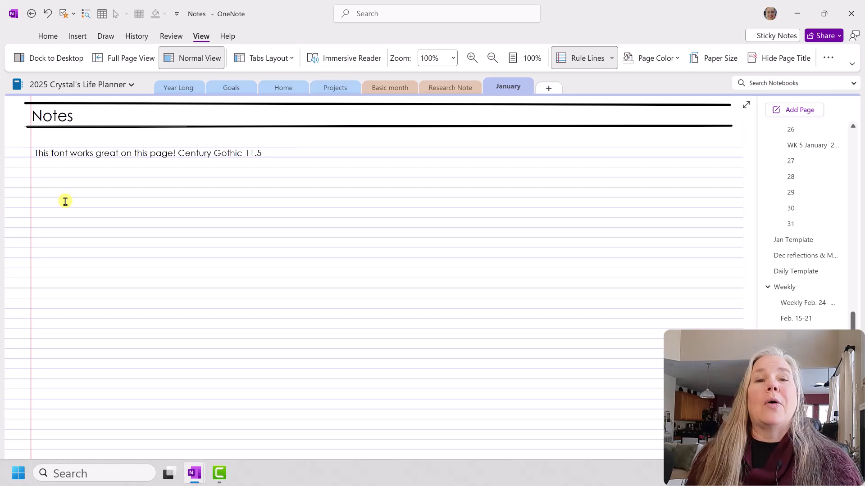
# Step: Undo the cut to restore the January 7, 2025 date, then deselect everything
pyautogui.click(48, 14)
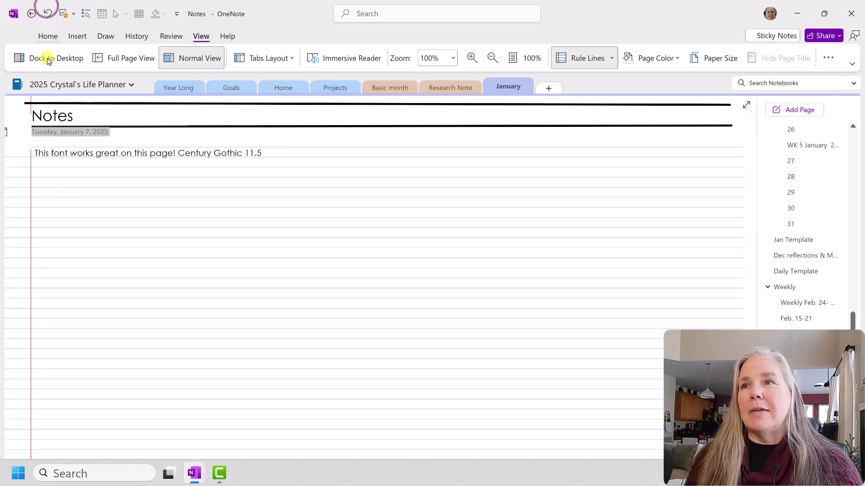
pyautogui.click(116, 135)
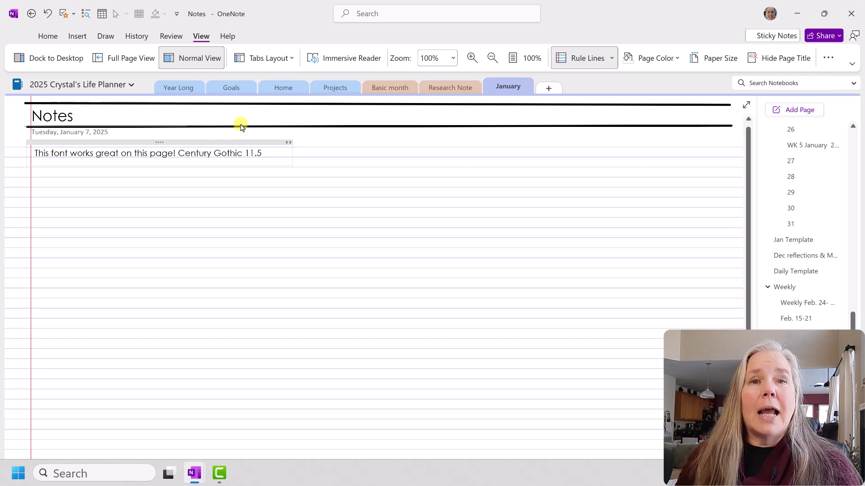
pyautogui.click(261, 106)
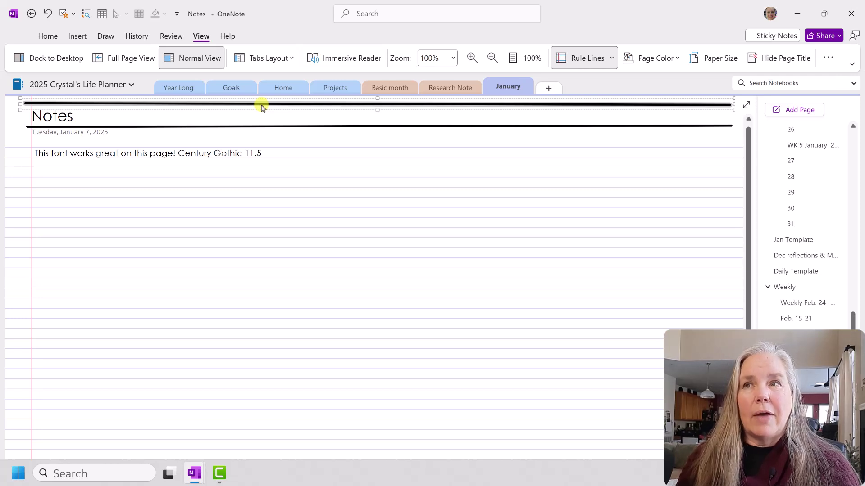
pyautogui.click(74, 206)
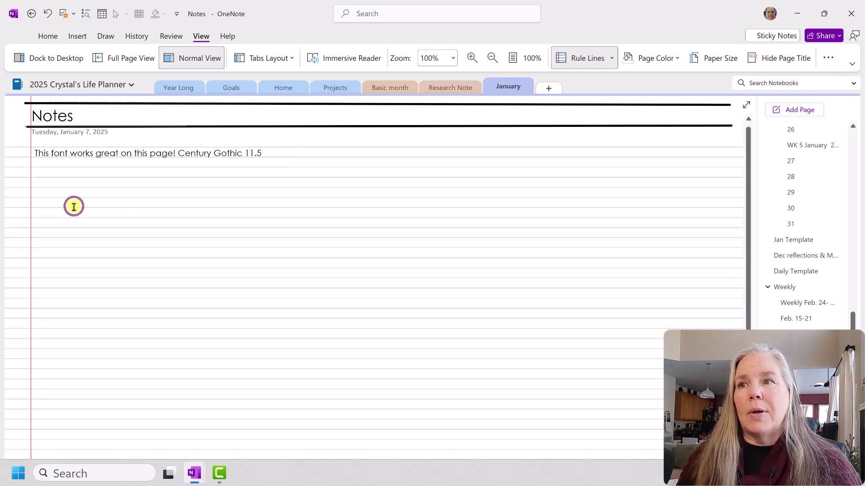
# Step: Draw a straight line shape across nearly the full page width below the Century Gothic sentence
pyautogui.click(108, 36)
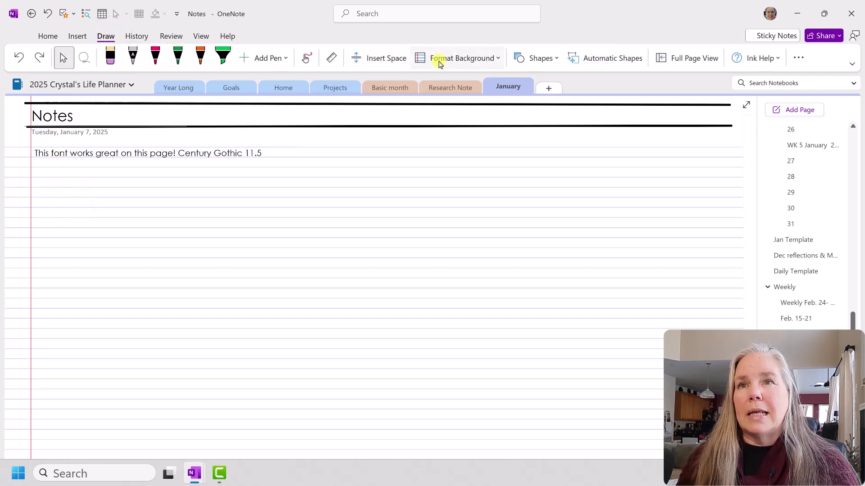
pyautogui.click(552, 59)
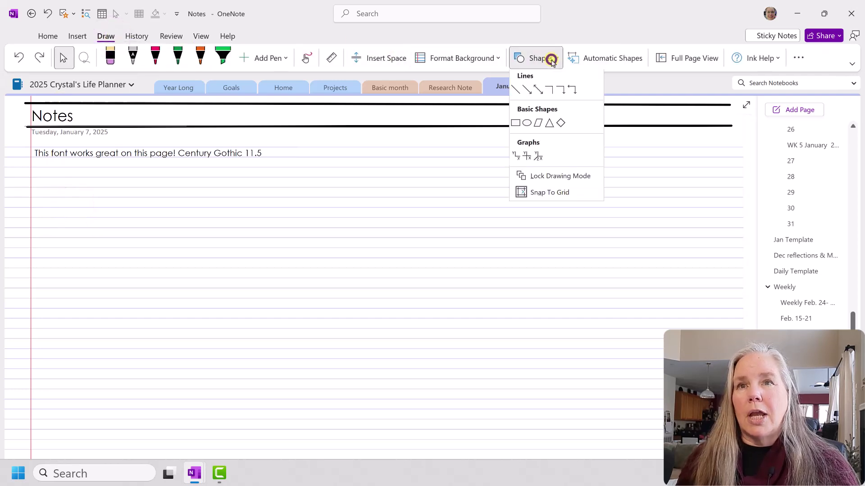
pyautogui.click(517, 90)
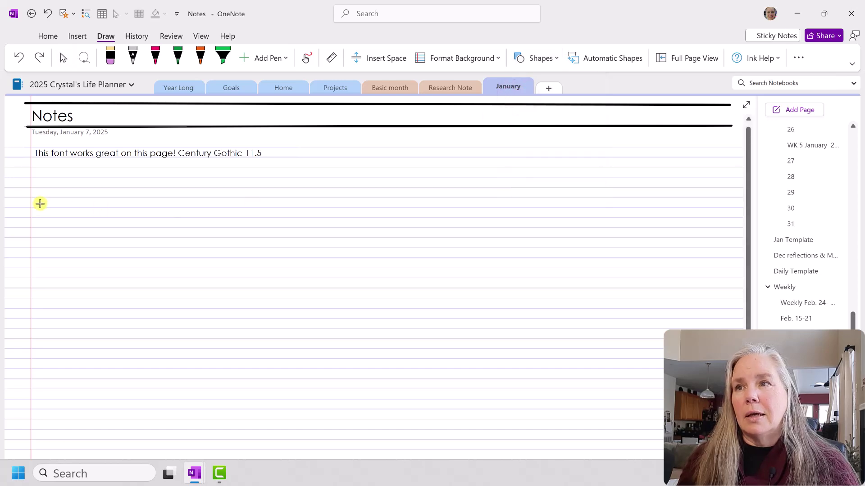
pyautogui.moveTo(29, 198)
pyautogui.mouseDown()
pyautogui.moveTo(745, 195)
pyautogui.moveTo(666, 188)
pyautogui.moveTo(680, 195)
pyautogui.mouseUp()
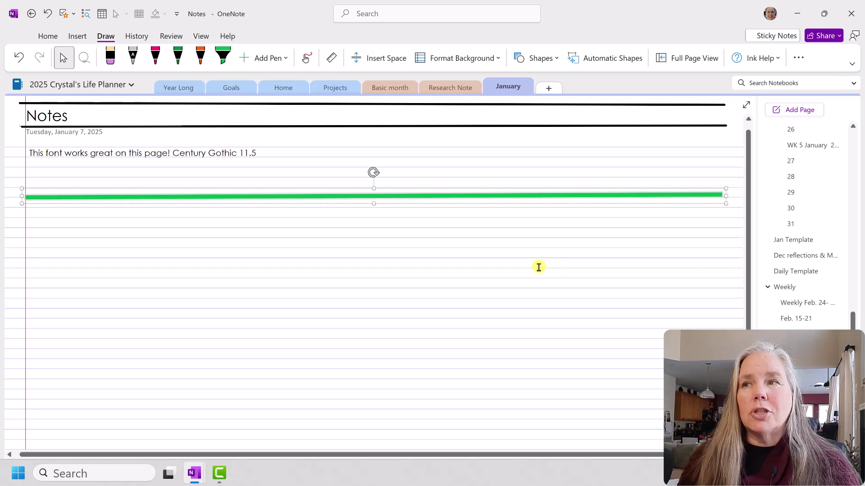
# Step: In the line's Pen Properties, set the colour to dark blue and the thinnest width
pyautogui.rightClick(444, 195)
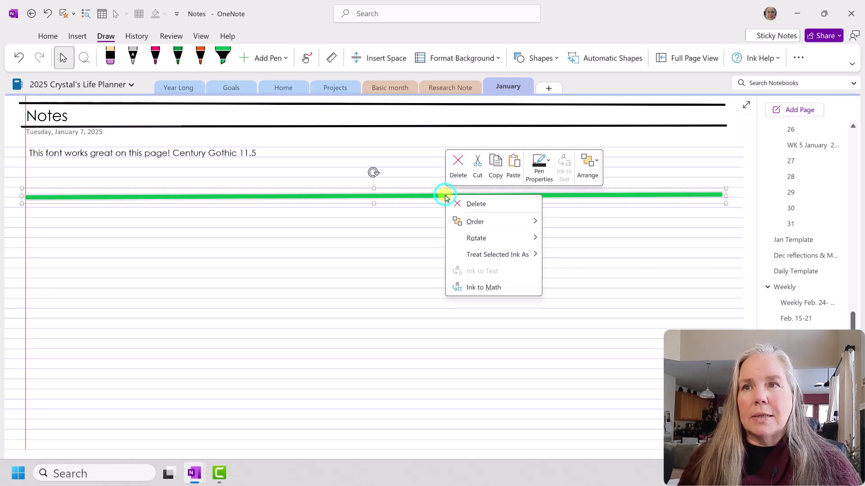
pyautogui.click(545, 177)
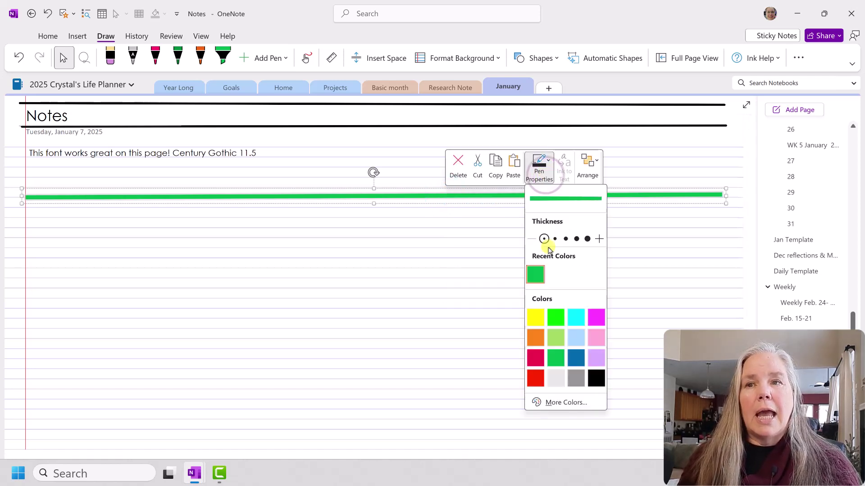
pyautogui.click(556, 240)
pyautogui.click(566, 239)
pyautogui.click(574, 240)
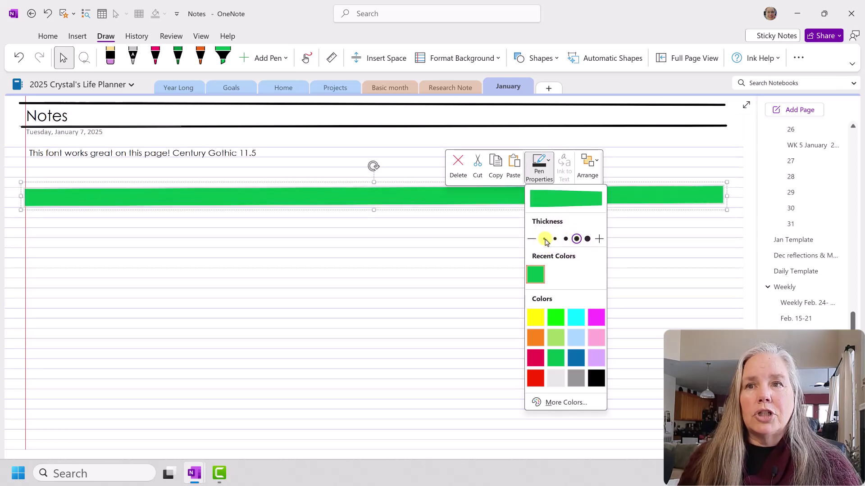
pyautogui.click(576, 318)
pyautogui.click(575, 358)
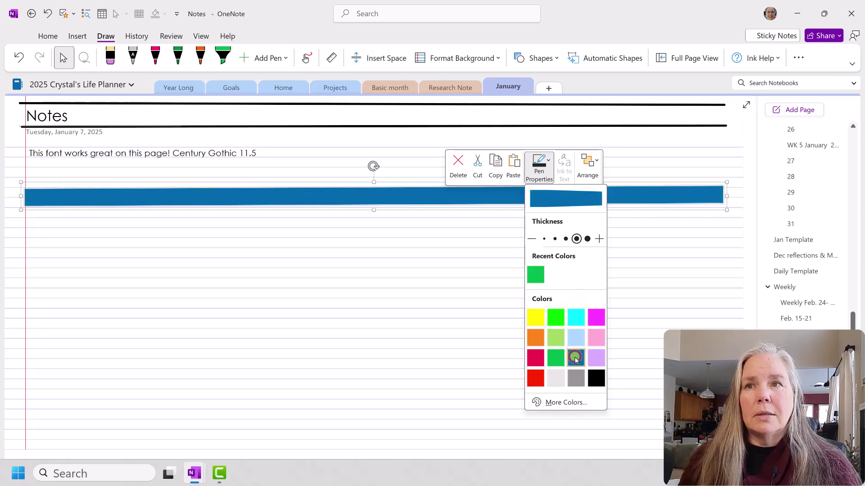
pyautogui.click(545, 239)
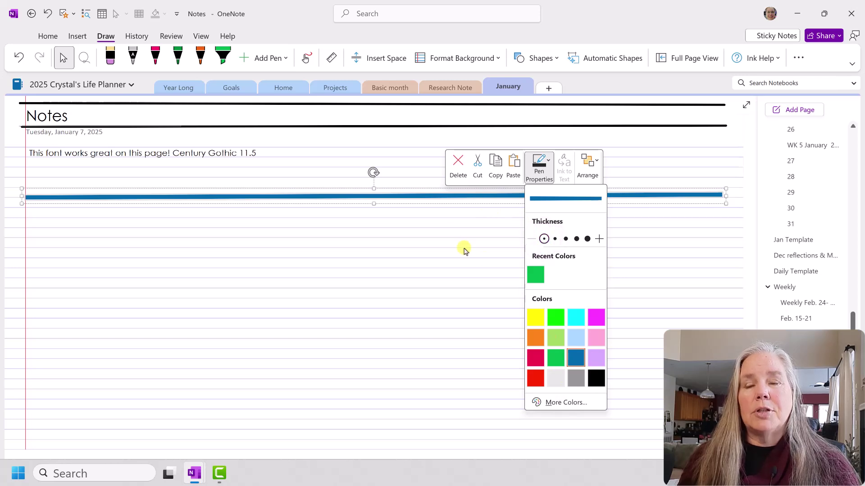
pyautogui.click(440, 198)
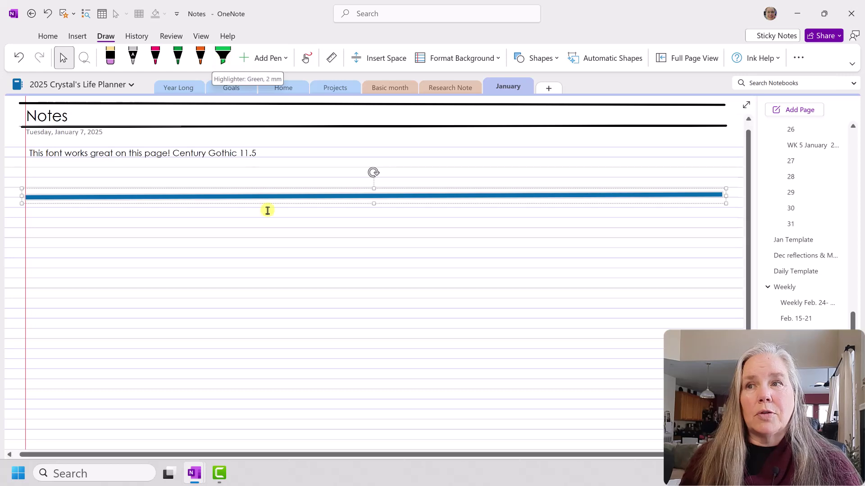
# Step: Draw a straight pink line shape nearly full width across the page, just below the blue line
pyautogui.click(267, 230)
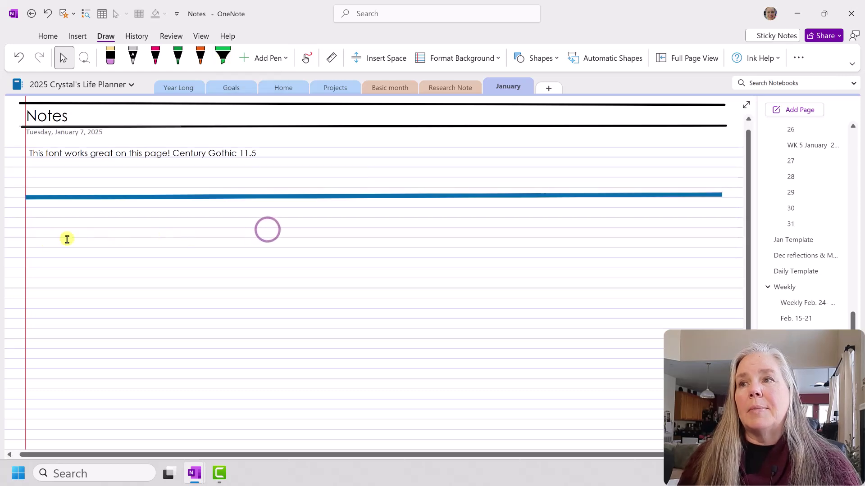
pyautogui.click(155, 56)
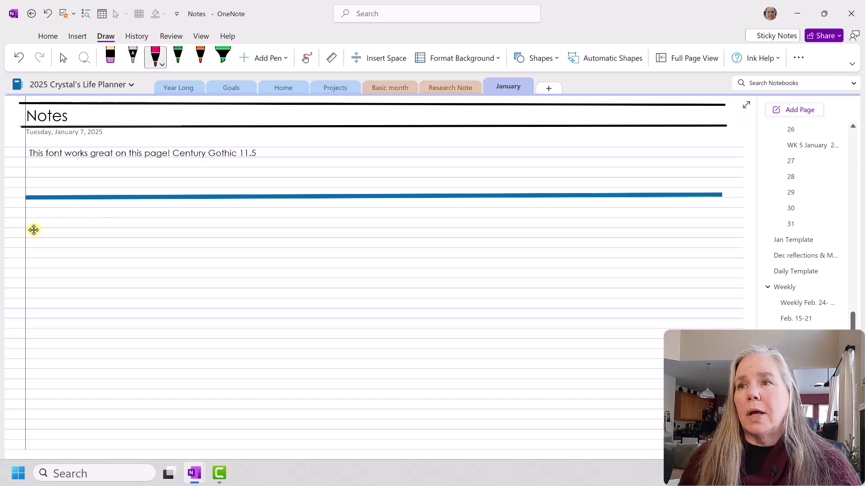
pyautogui.click(161, 64)
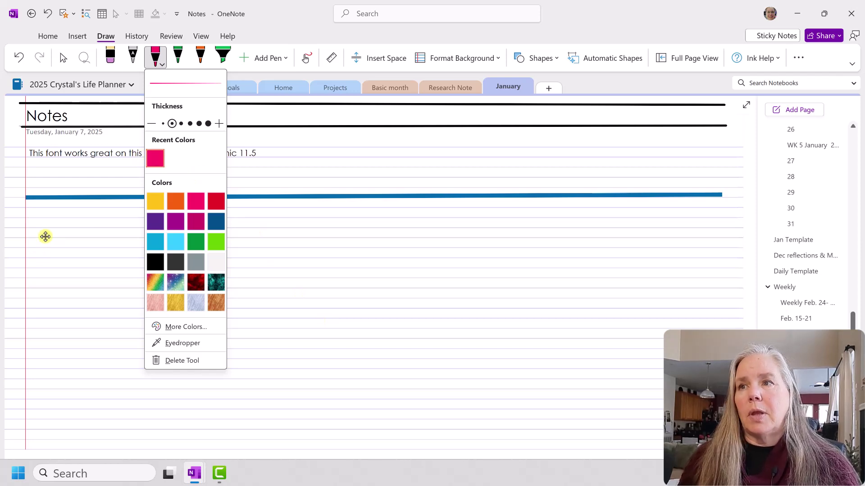
pyautogui.click(29, 239)
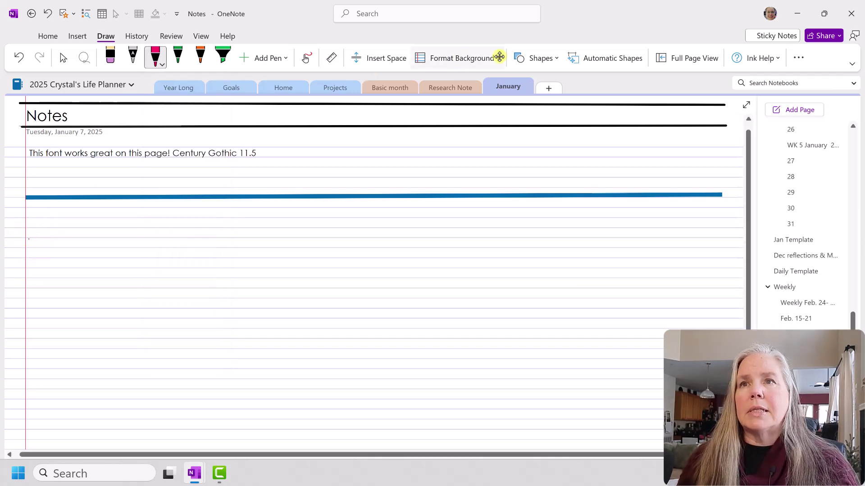
pyautogui.click(521, 57)
pyautogui.click(515, 92)
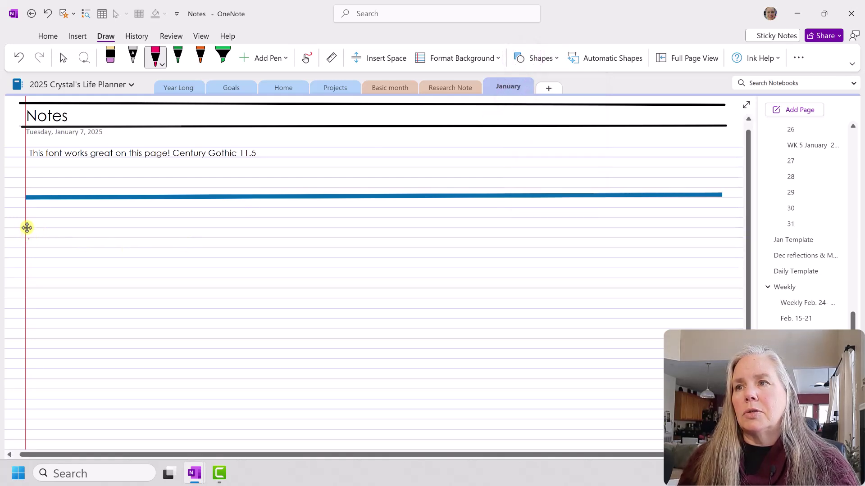
pyautogui.moveTo(25, 227); pyautogui.dragTo(692, 228)
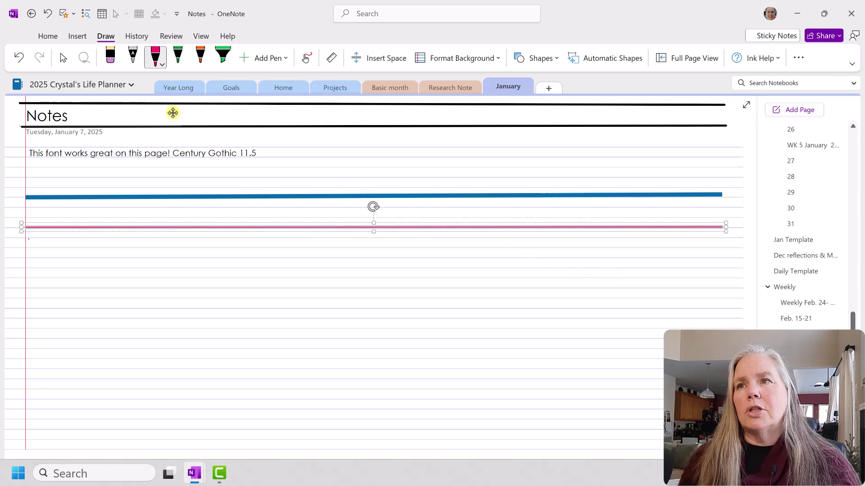
pyautogui.click(65, 58)
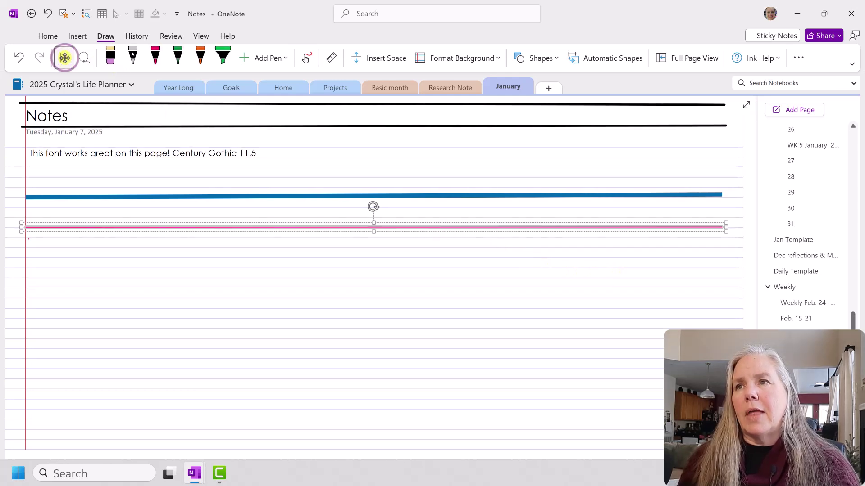
# Step: Make the pink line black and raise its thickness twice in Pen Properties
pyautogui.rightClick(372, 228)
pyautogui.click(463, 209)
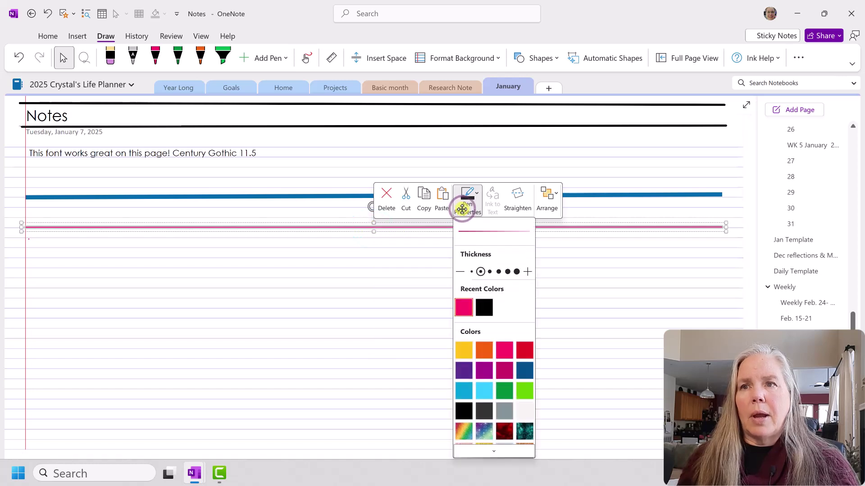
pyautogui.click(486, 308)
pyautogui.click(491, 272)
pyautogui.click(498, 271)
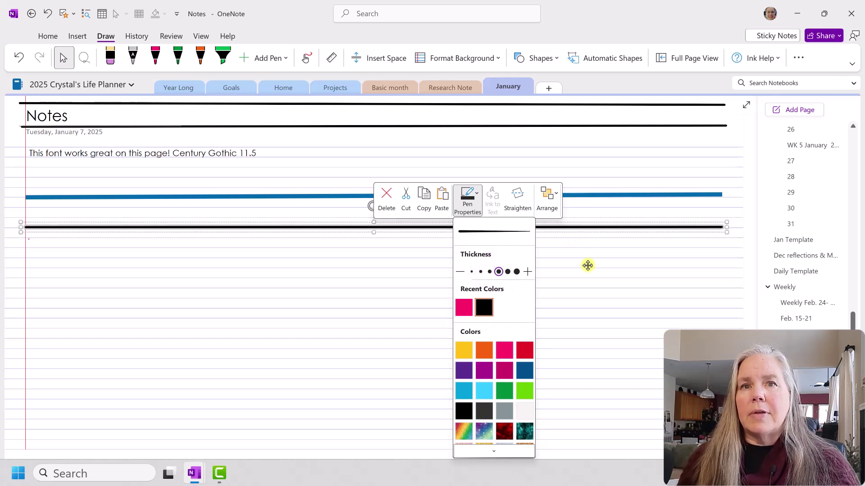
# Step: Try dark blue, green, rainbow and finally the Lava texture on the line
pyautogui.click(525, 372)
pyautogui.click(505, 392)
pyautogui.click(461, 429)
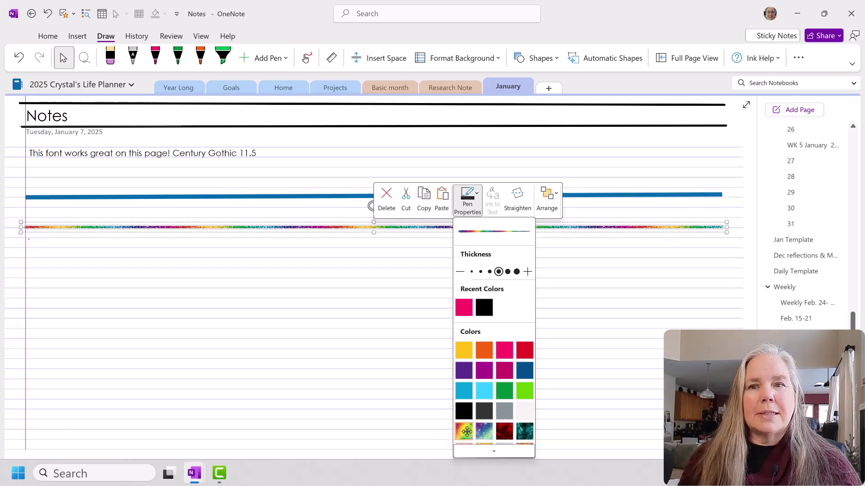
pyautogui.scroll(-1, 504, 419)
pyautogui.click(504, 418)
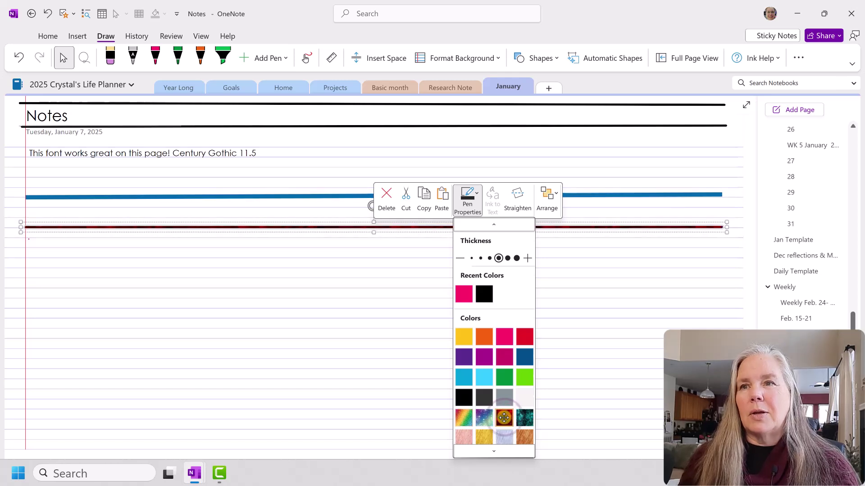
pyautogui.scroll(-1, 504, 418)
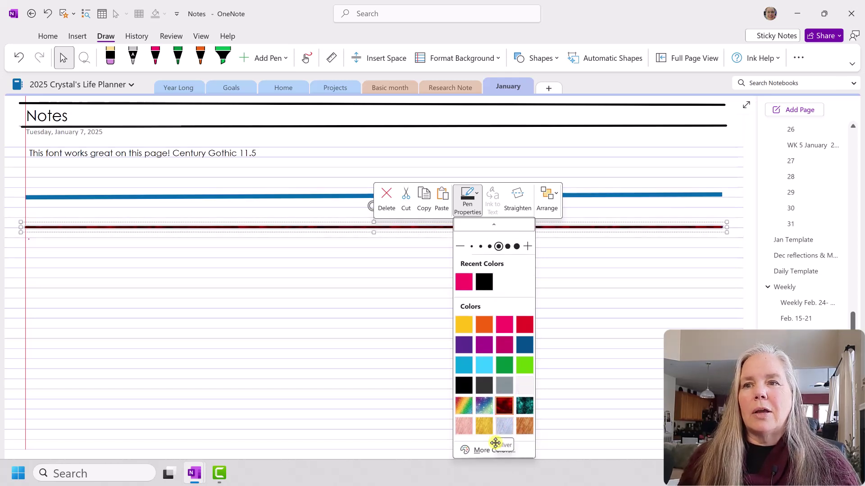
# Step: Recolour the line orange from the full Colors dialog
pyautogui.click(493, 449)
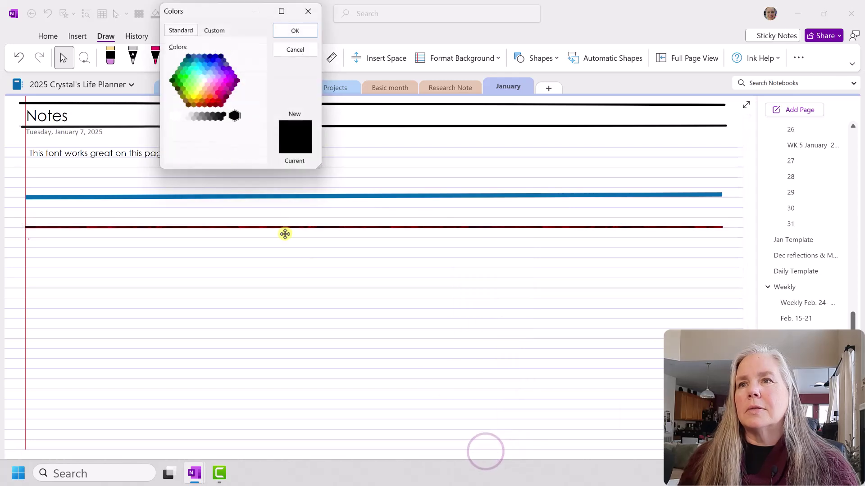
pyautogui.click(210, 96)
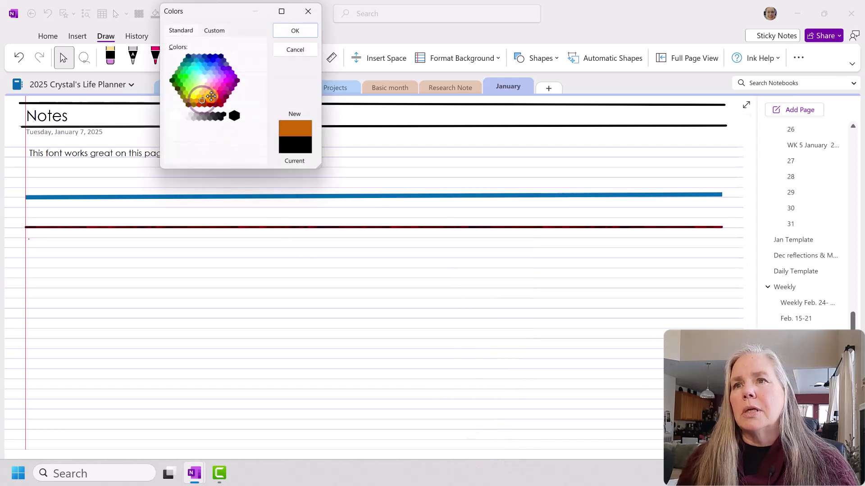
pyautogui.click(290, 30)
# Step: Change the line to the custom purple colour #AE43BD
pyautogui.rightClick(415, 227)
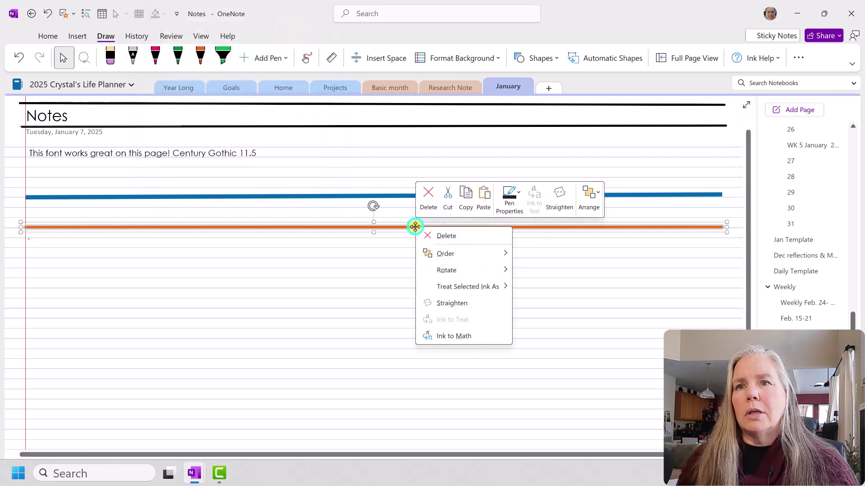
pyautogui.click(508, 207)
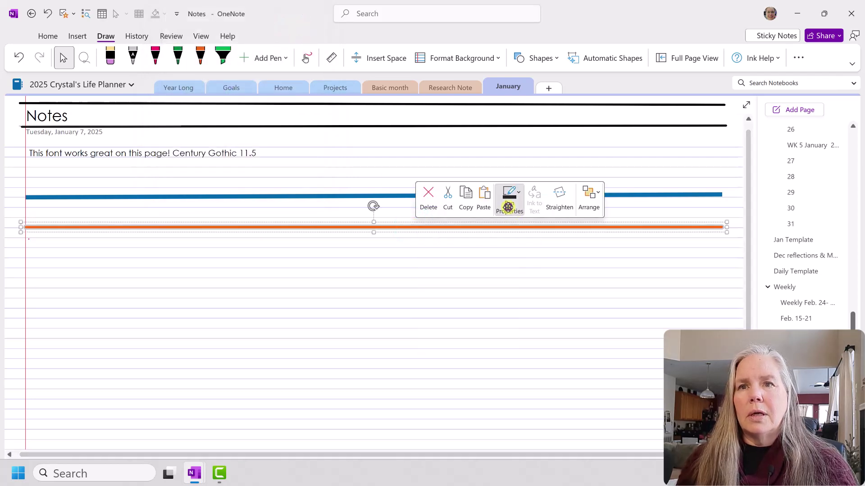
pyautogui.scroll(-1, 552, 386)
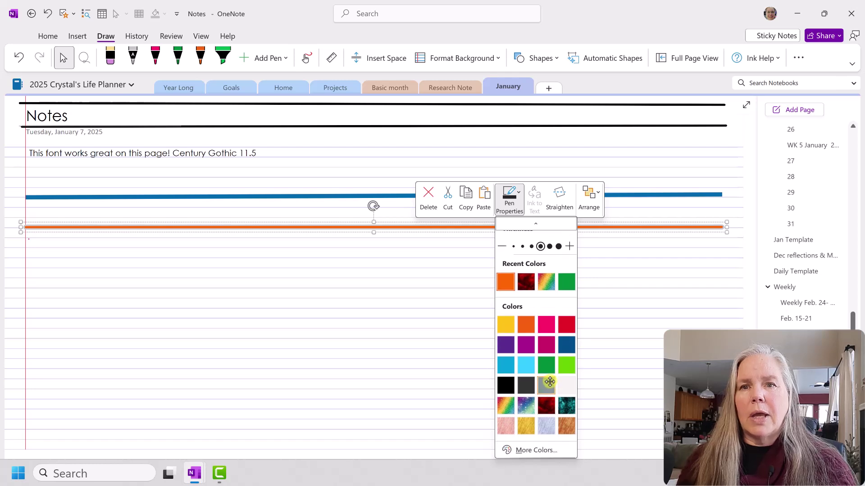
pyautogui.click(528, 448)
pyautogui.click(216, 30)
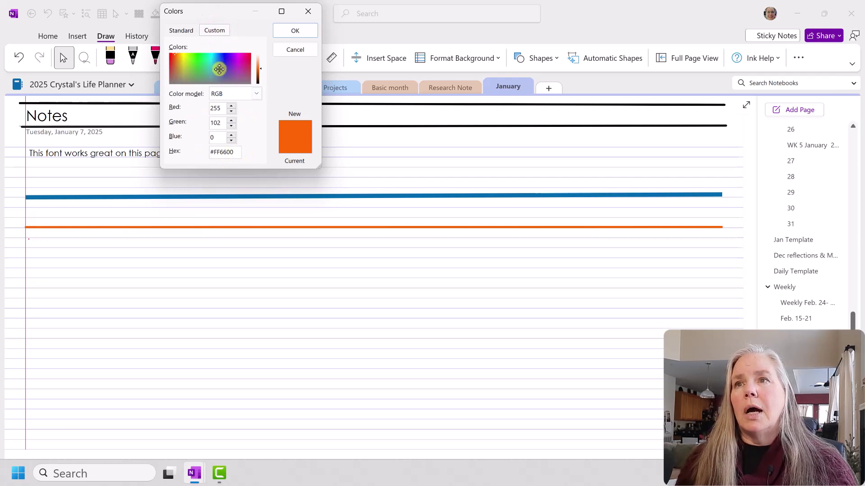
pyautogui.click(202, 66)
pyautogui.click(235, 69)
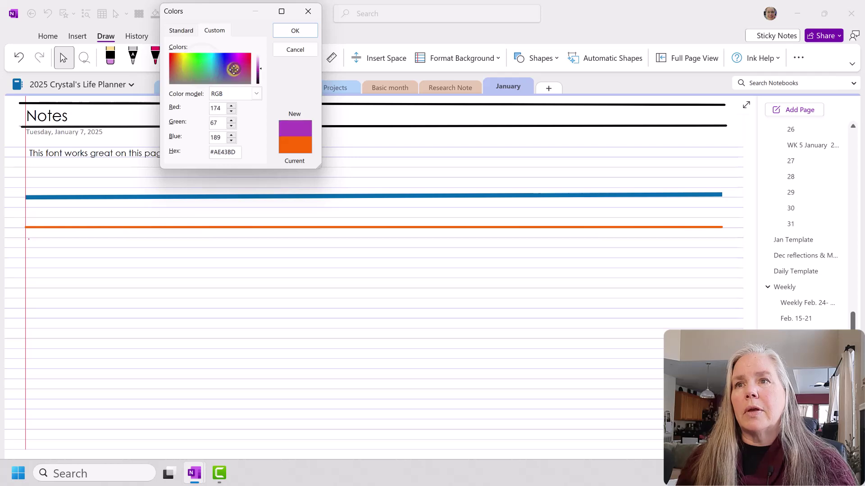
pyautogui.click(293, 27)
# Step: Recolour the purple line black with the black swatch in Pen Properties
pyautogui.click(400, 315)
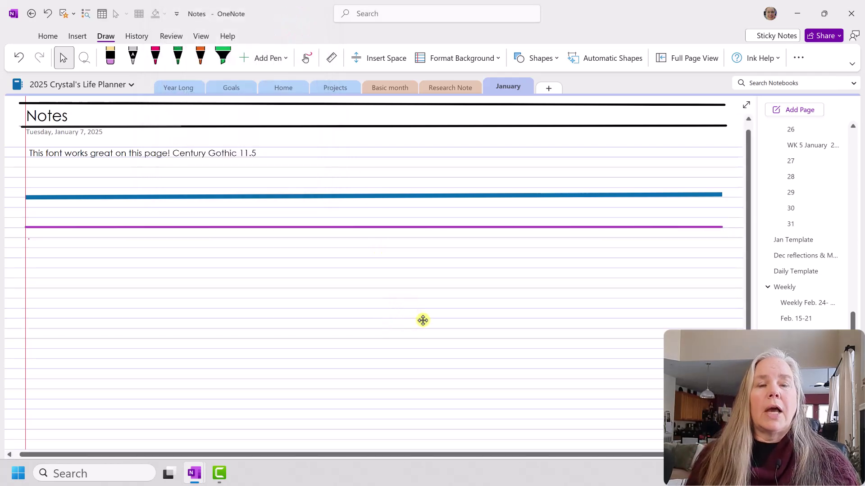
pyautogui.rightClick(426, 228)
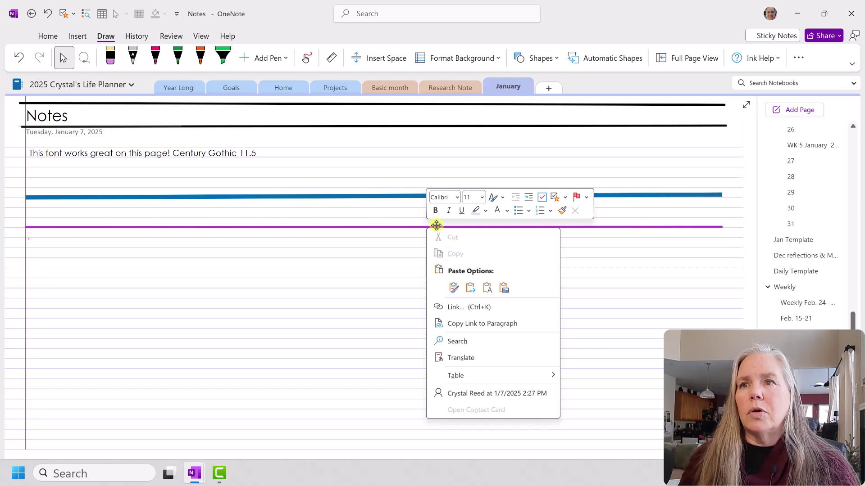
pyautogui.click(372, 226)
pyautogui.click(373, 225)
pyautogui.rightClick(374, 224)
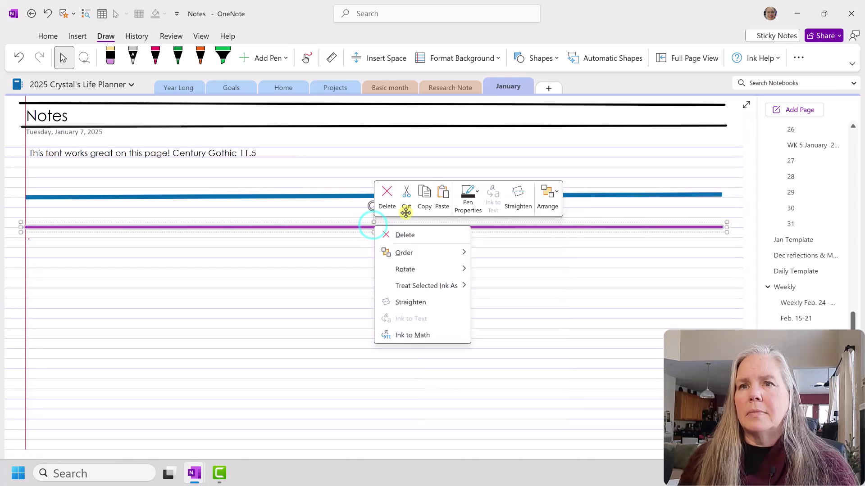
pyautogui.click(468, 194)
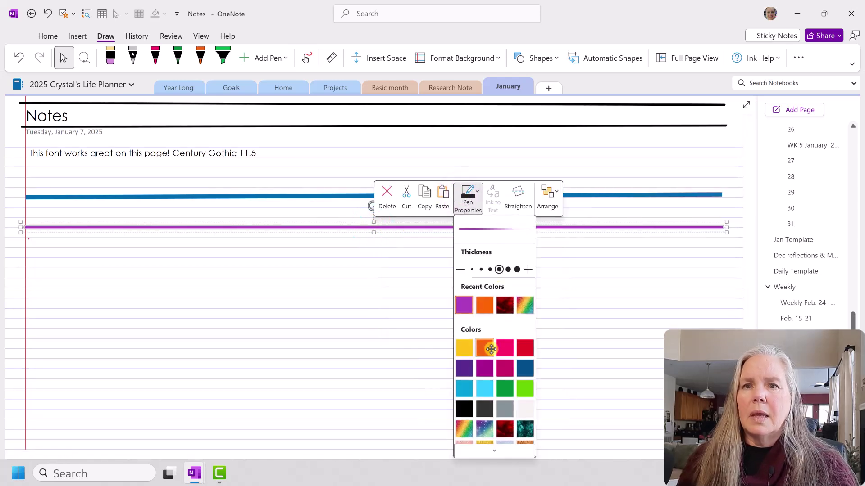
pyautogui.click(462, 408)
pyautogui.click(344, 244)
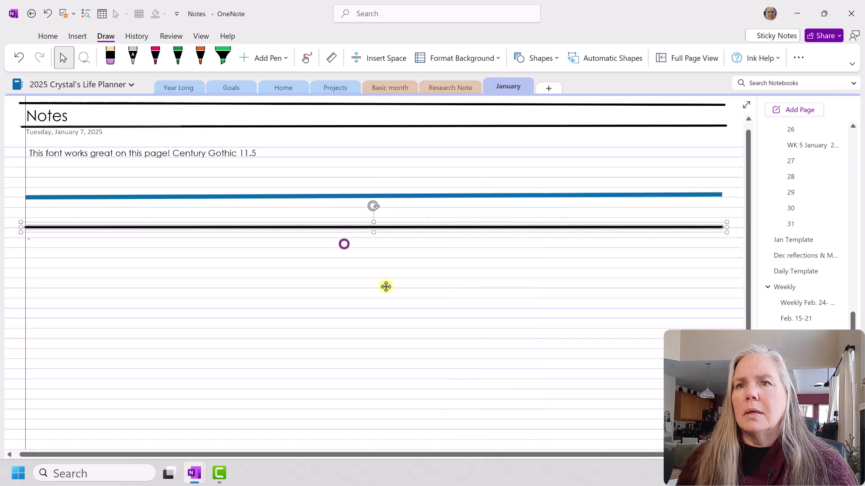
# Step: Paste a spare copy of the black line and leave it below the other lines, cancelling its move up
pyautogui.rightClick(353, 227)
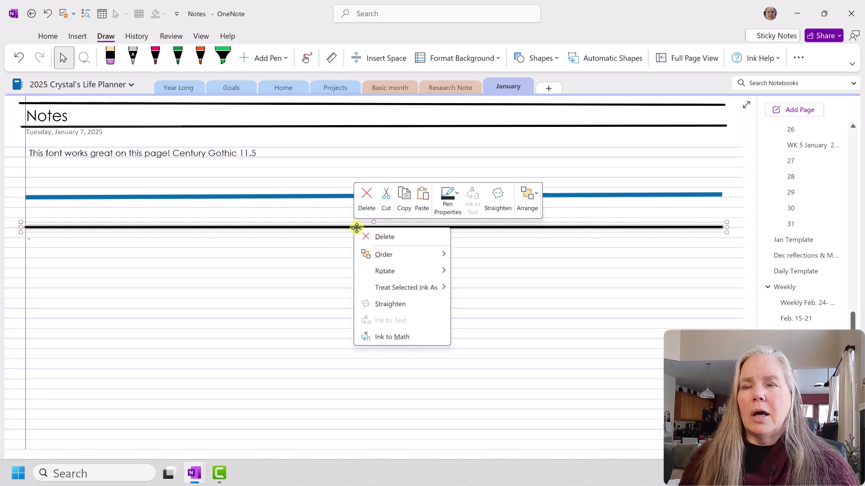
pyautogui.moveTo(387, 262)
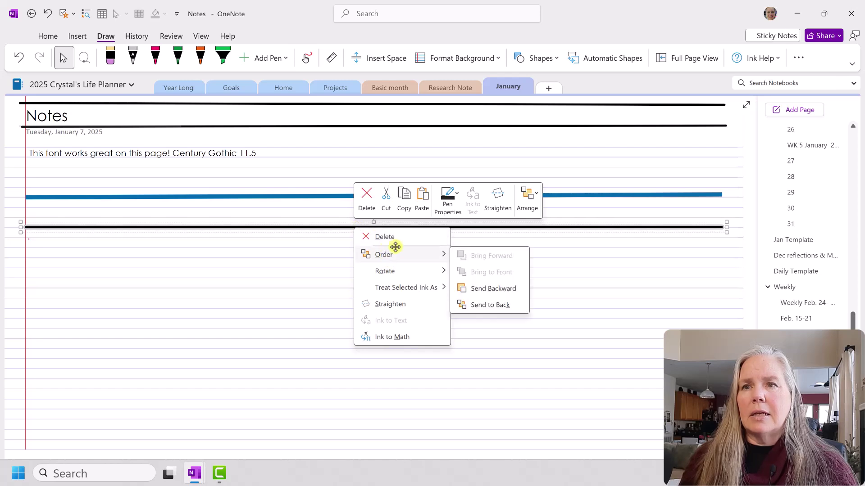
pyautogui.click(404, 200)
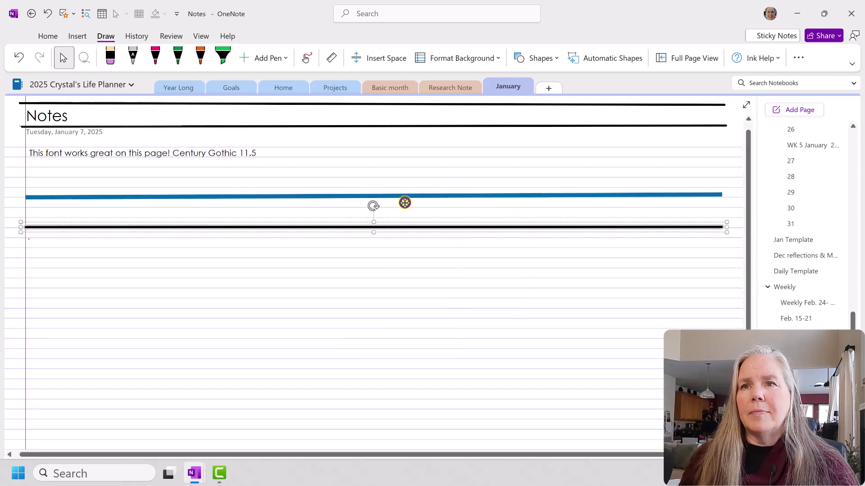
pyautogui.rightClick(34, 263)
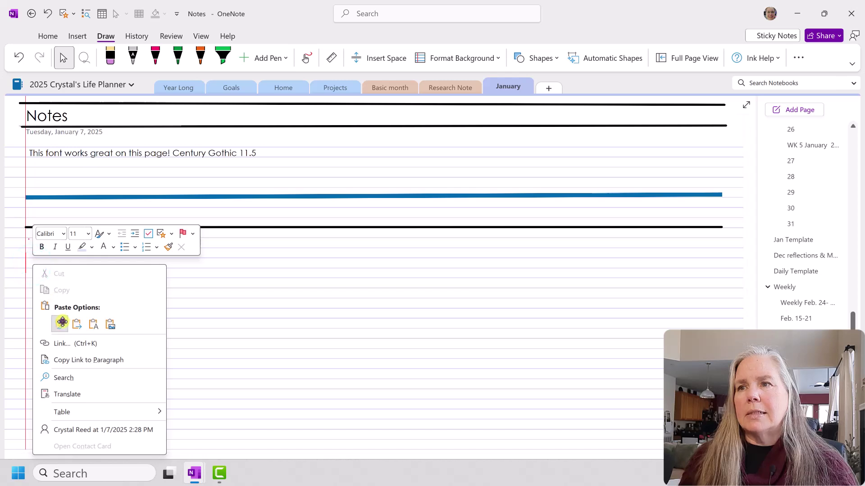
pyautogui.click(62, 323)
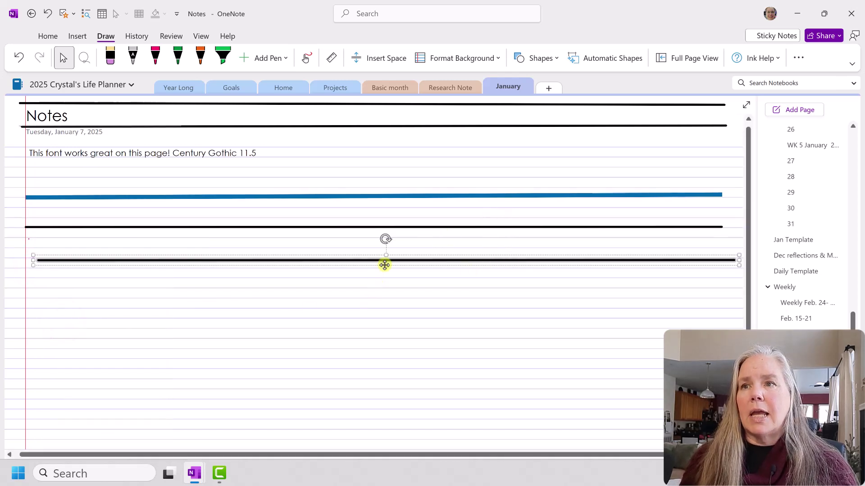
pyautogui.moveTo(376, 260)
pyautogui.mouseDown()
pyautogui.moveTo(311, 121)
pyautogui.moveTo(364, 128)
pyautogui.mouseUp()
pyautogui.press('Escape')
pyautogui.press('alt')
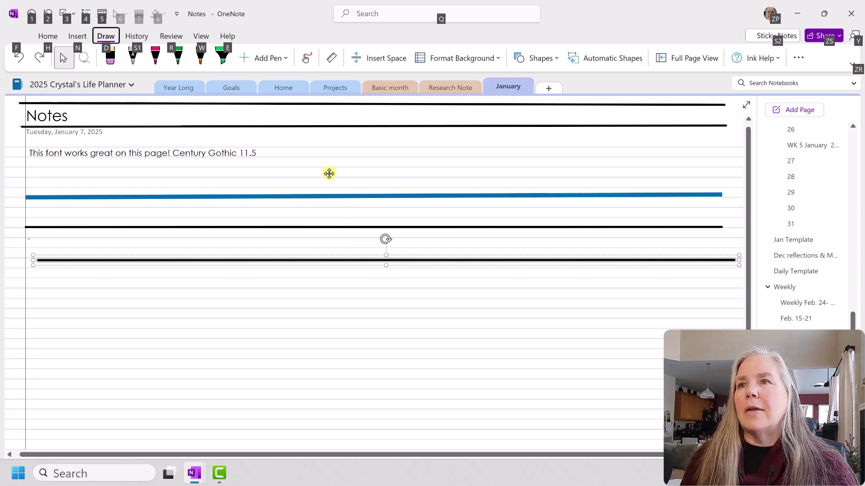
# Step: Position the black rules so one sits directly above and one directly under the Notes title
pyautogui.scroll(1, 330, 114)
pyautogui.click(329, 106)
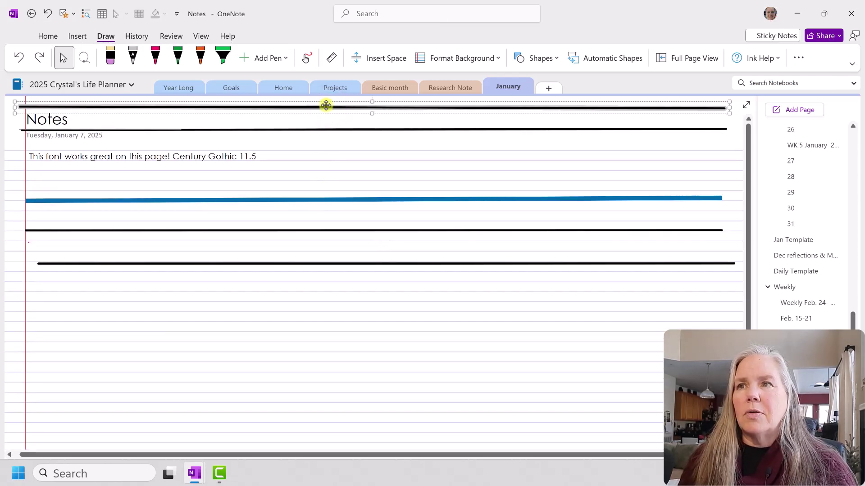
pyautogui.moveTo(326, 106); pyautogui.dragTo(349, 107)
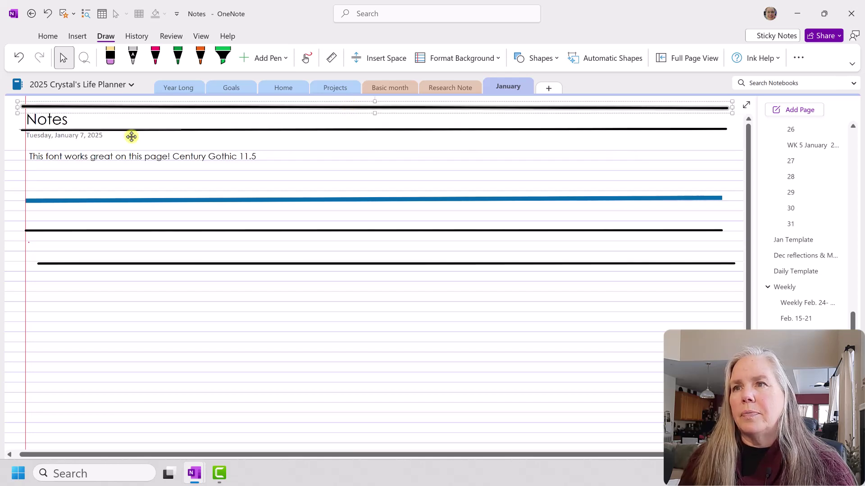
pyautogui.moveTo(193, 130); pyautogui.dragTo(228, 156)
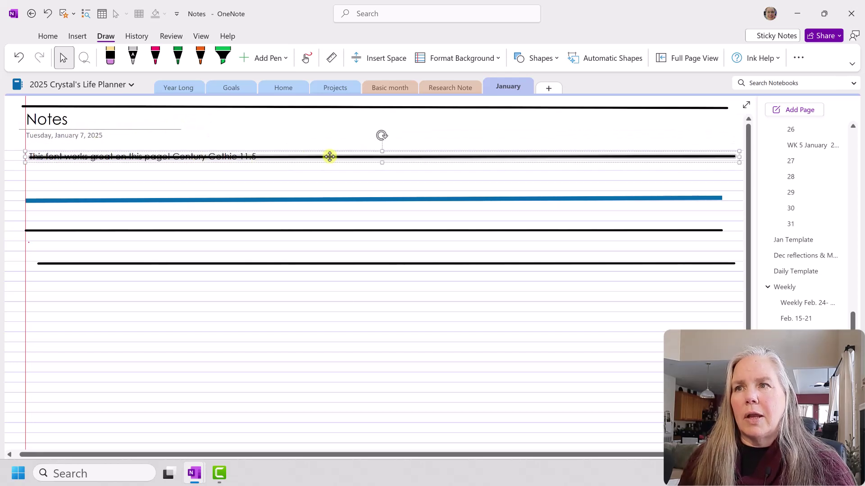
pyautogui.moveTo(329, 157); pyautogui.dragTo(324, 128)
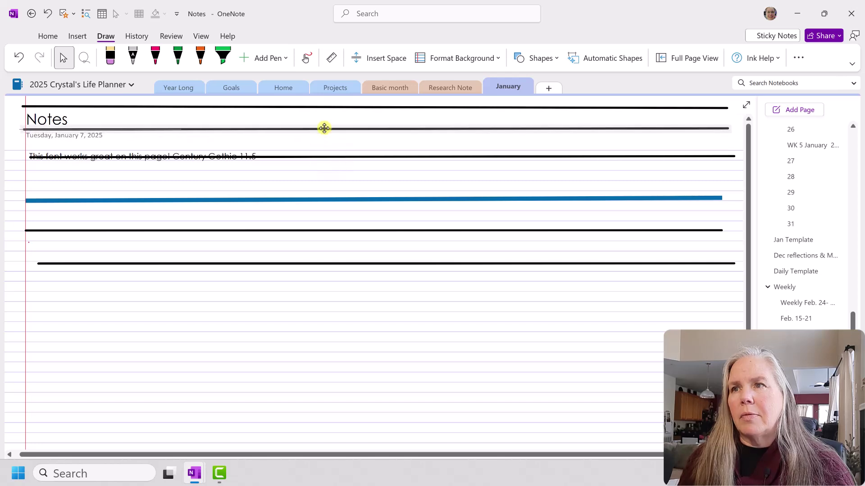
pyautogui.click(365, 170)
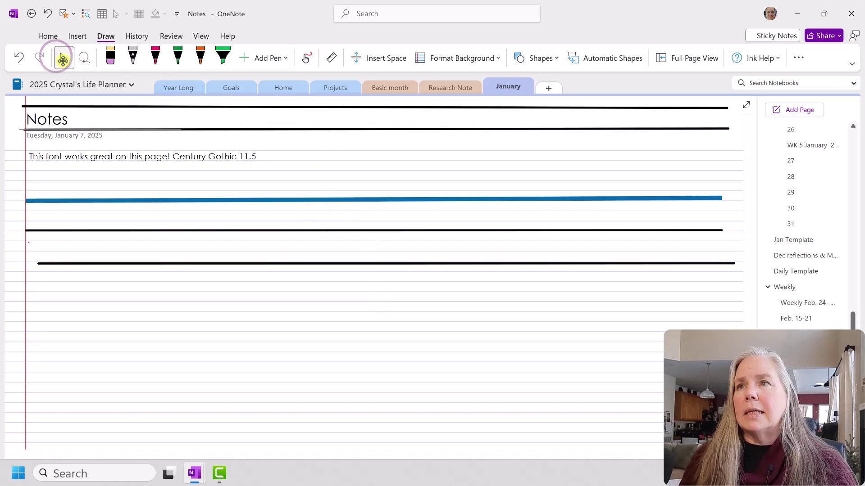
# Step: Delete the blue line and the two leftover black lines below the sentence
pyautogui.click(140, 201)
pyautogui.press('Delete')
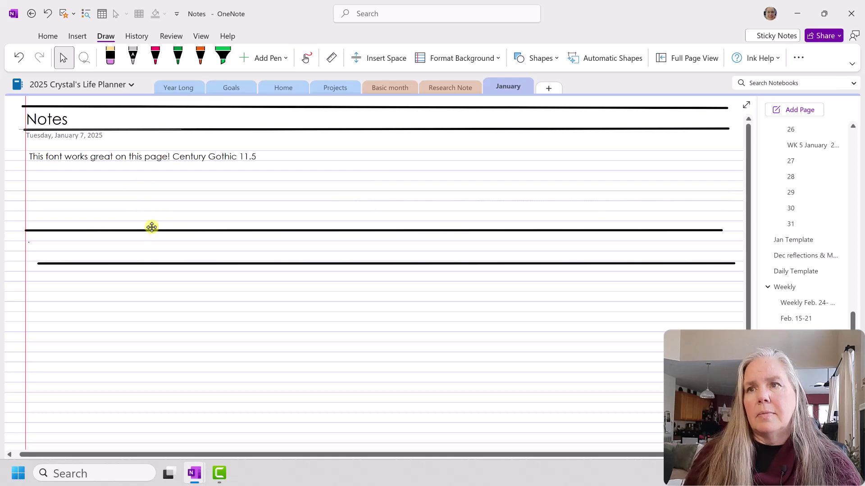
pyautogui.click(152, 230)
pyautogui.press('Delete')
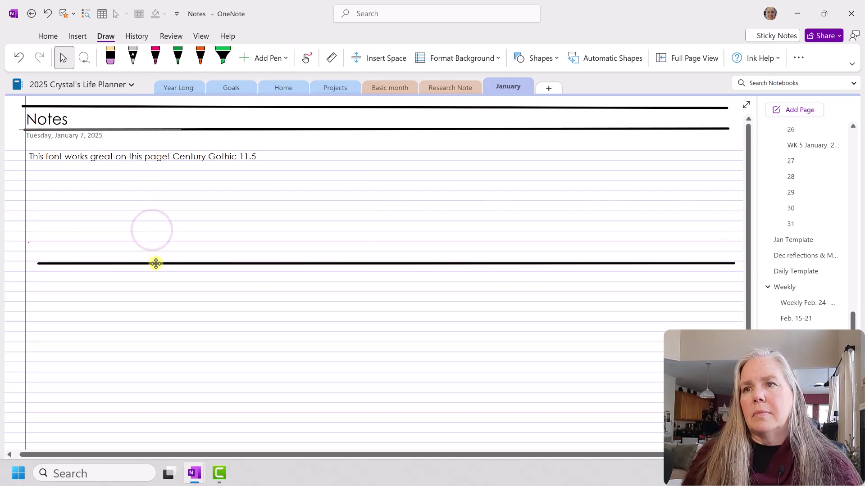
pyautogui.click(155, 263)
pyautogui.press('Delete')
pyautogui.click(260, 137)
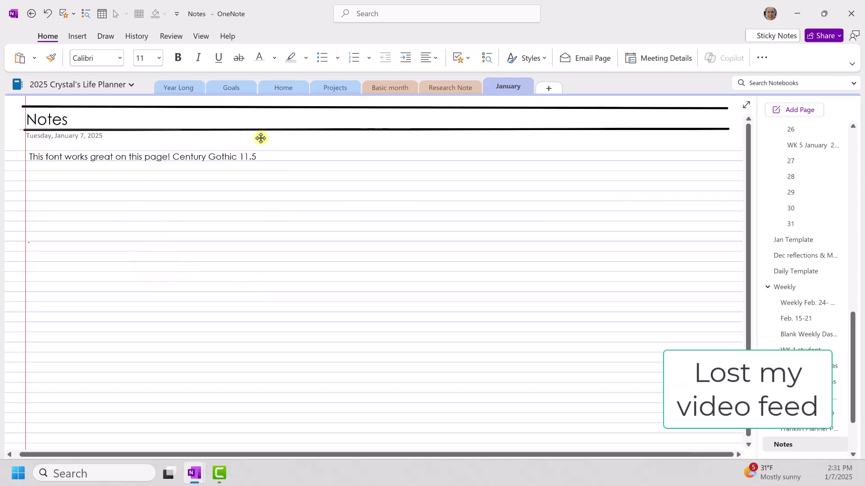
# Step: Open the full Templates pane from Insert > Page Templates
pyautogui.click(80, 36)
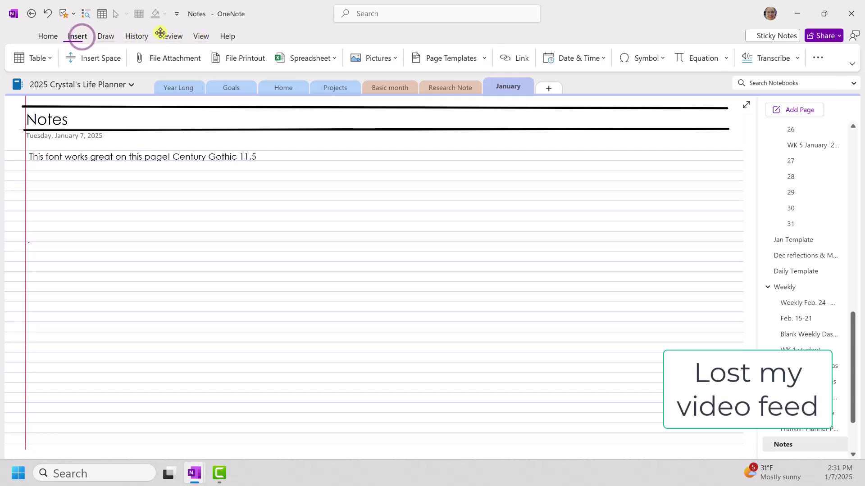
pyautogui.click(482, 57)
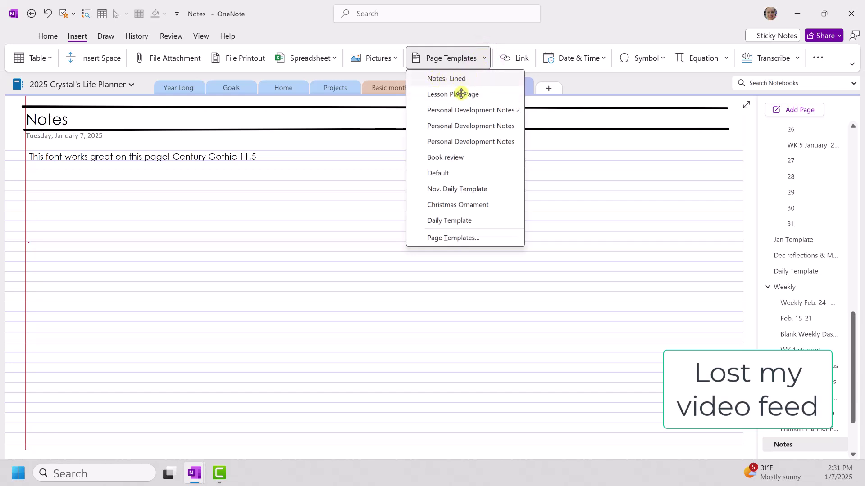
pyautogui.click(453, 239)
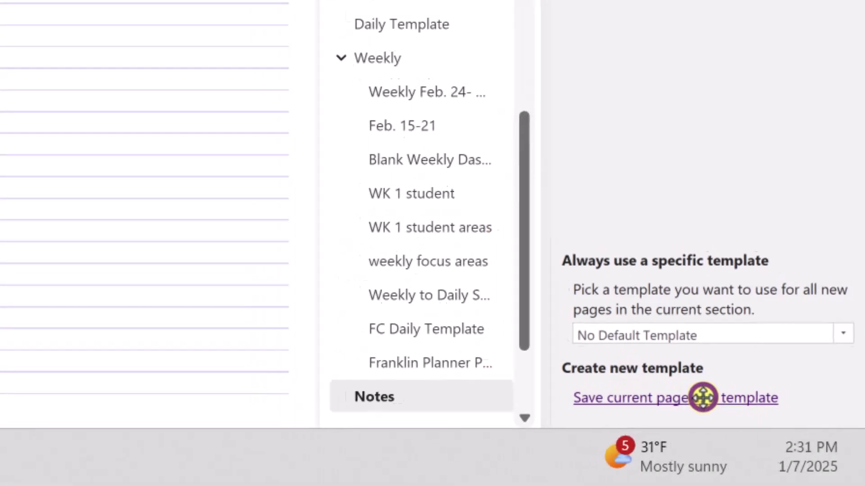
pyautogui.click(703, 397)
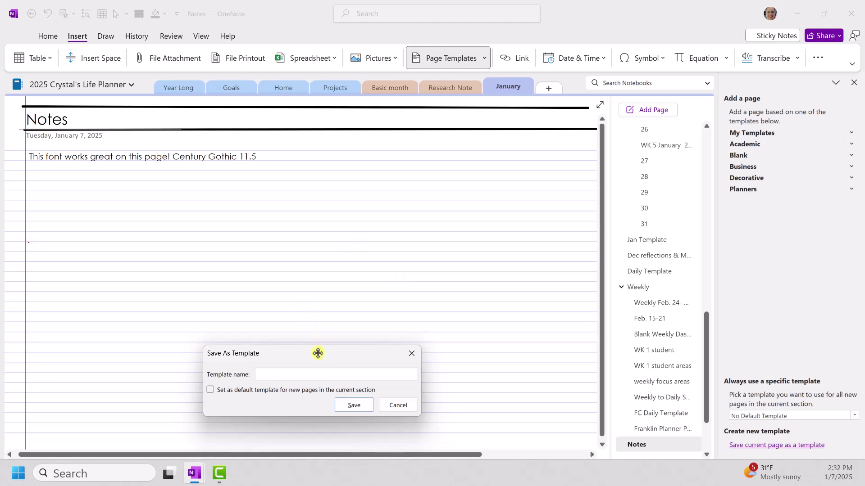
pyautogui.moveTo(318, 353); pyautogui.dragTo(357, 182)
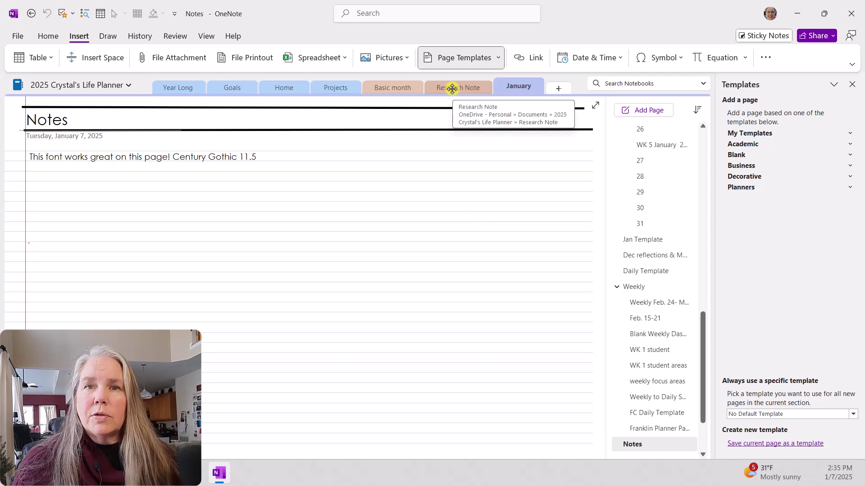
# Step: Switch to the Research Note section and choose Notes- Lined as its default template
pyautogui.click(459, 86)
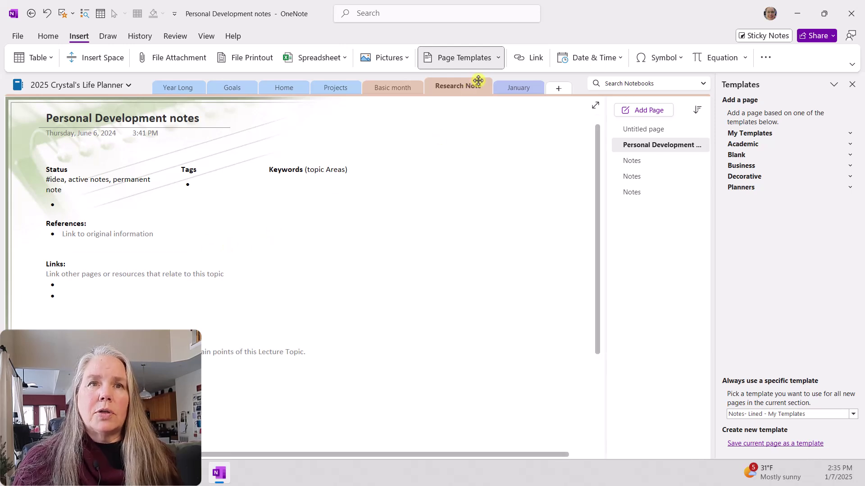
pyautogui.click(746, 132)
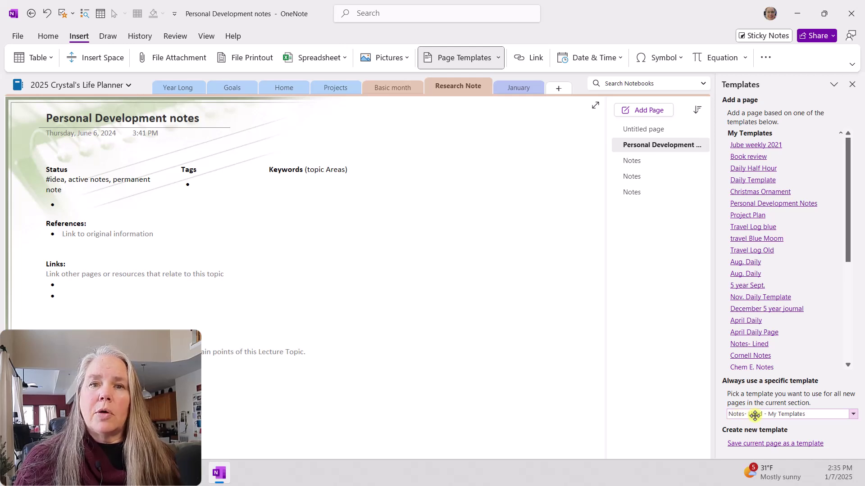
pyautogui.scroll(-1, 782, 415)
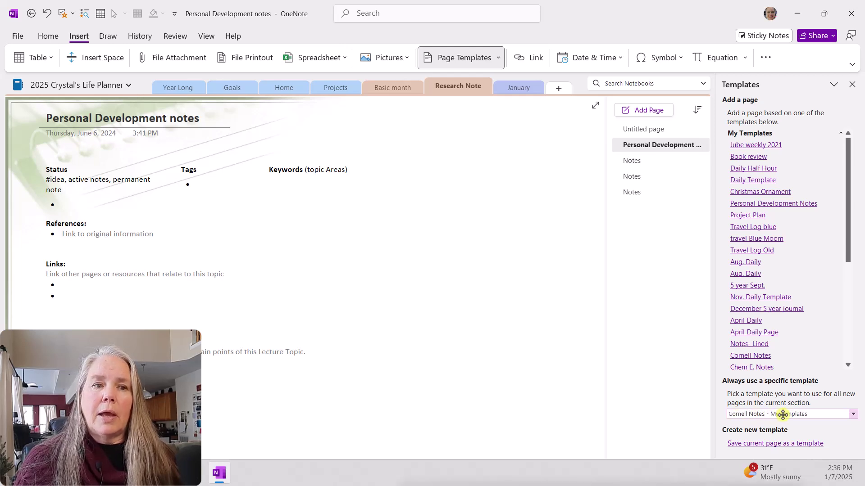
pyautogui.click(640, 110)
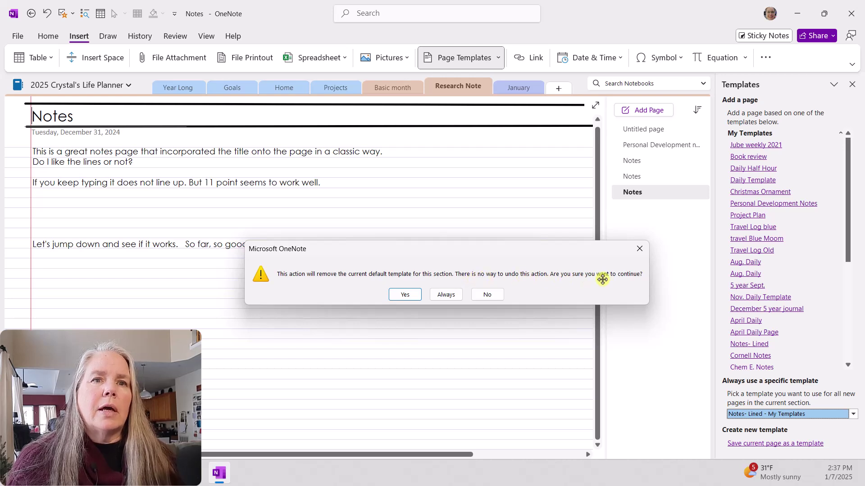
# Step: Add a Notes- Lined page, then make Personal Development Notes 2 default and add a page from it
pyautogui.click(408, 294)
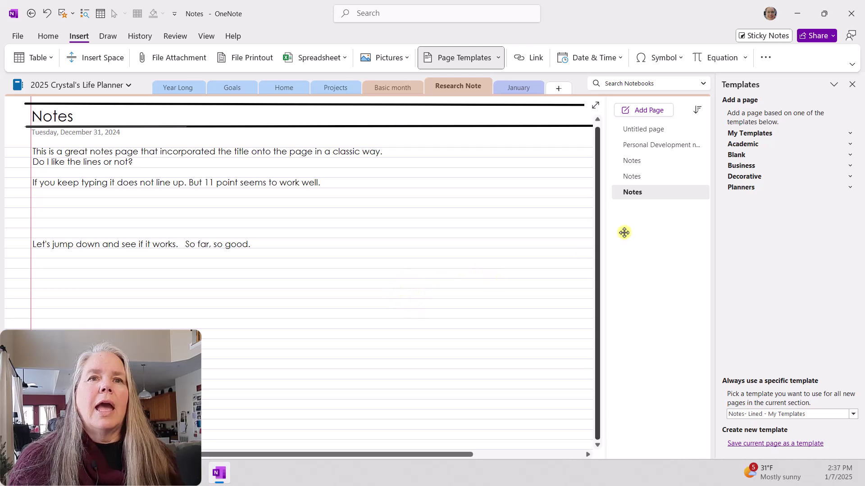
pyautogui.click(646, 112)
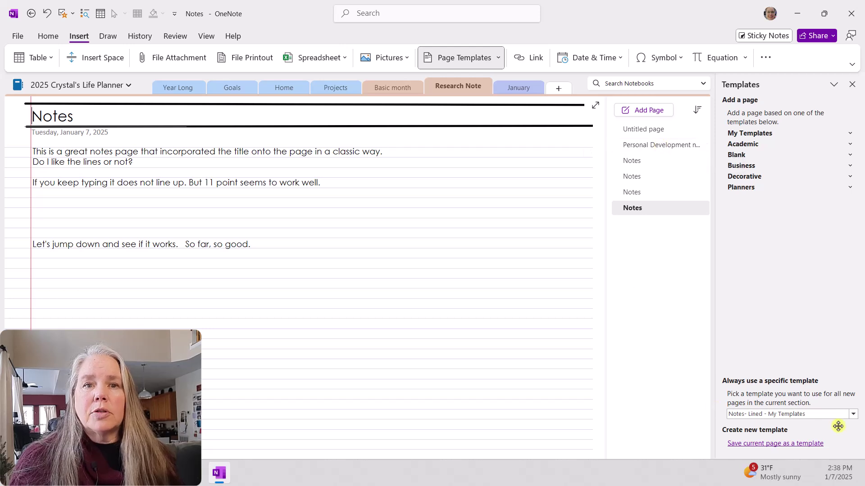
pyautogui.click(853, 413)
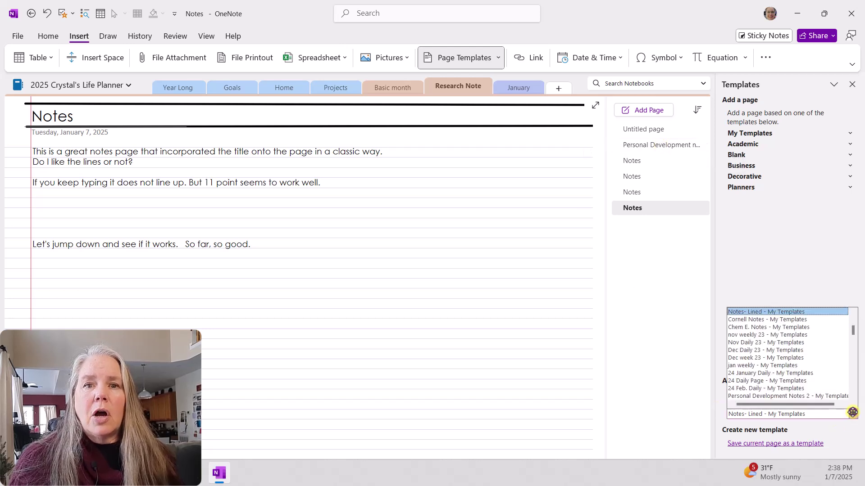
pyautogui.click(788, 396)
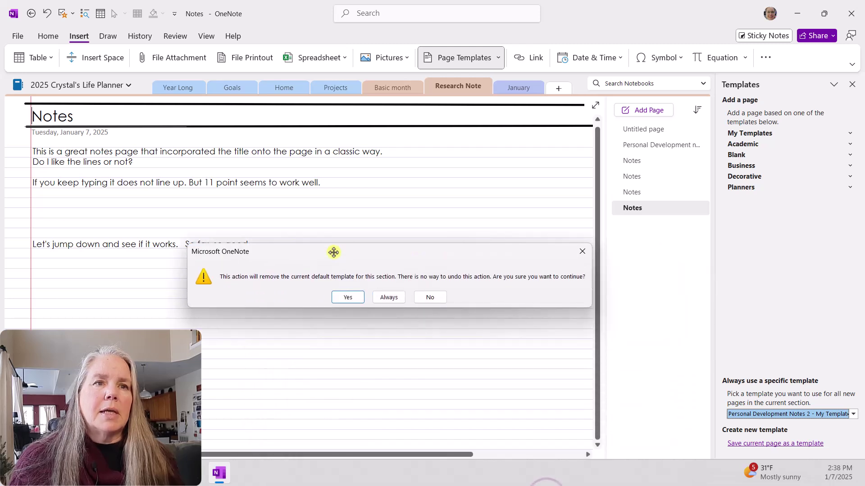
pyautogui.click(344, 296)
pyautogui.click(632, 110)
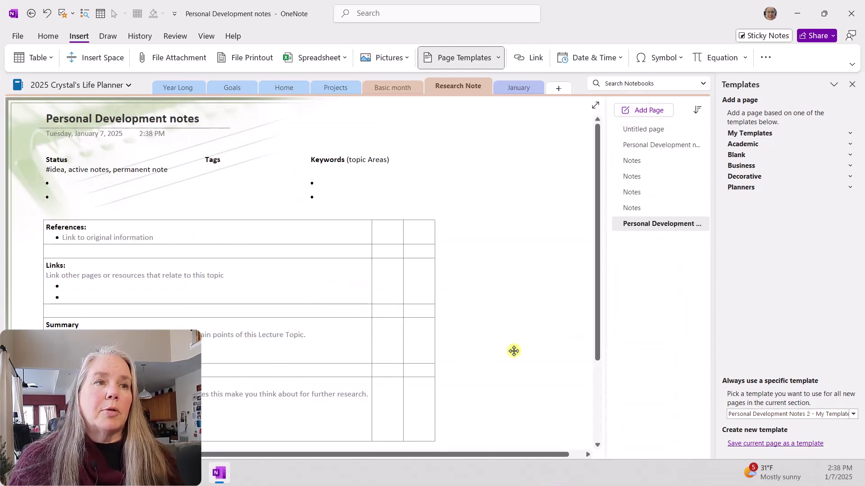
pyautogui.scroll(-2, 514, 351)
pyautogui.scroll(1, 514, 351)
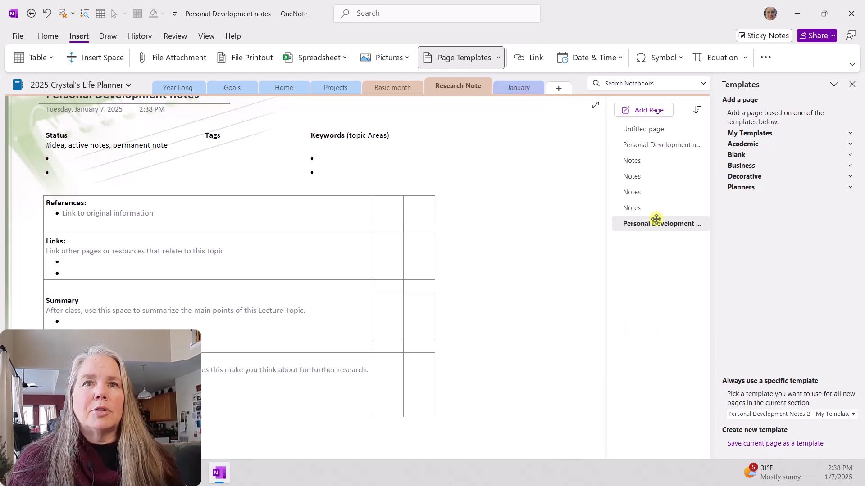
# Step: Return to the January section's lined Notes page showing the Century Gothic 11.5 sample sentence
pyautogui.click(525, 90)
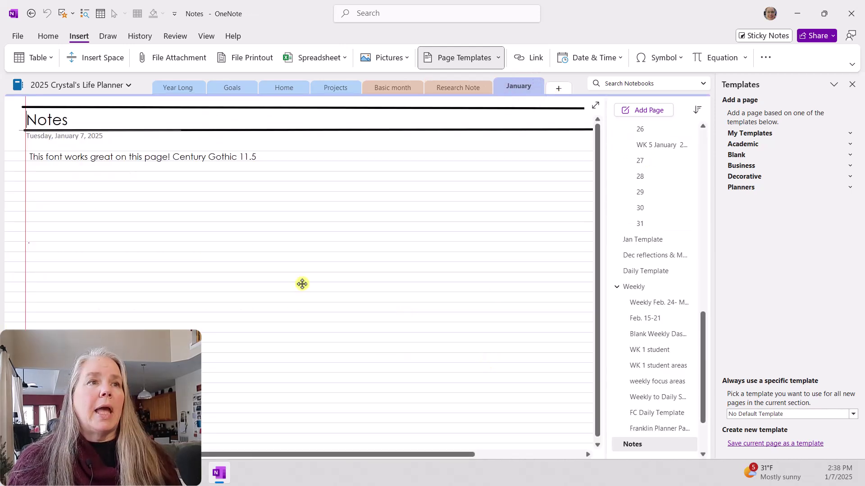